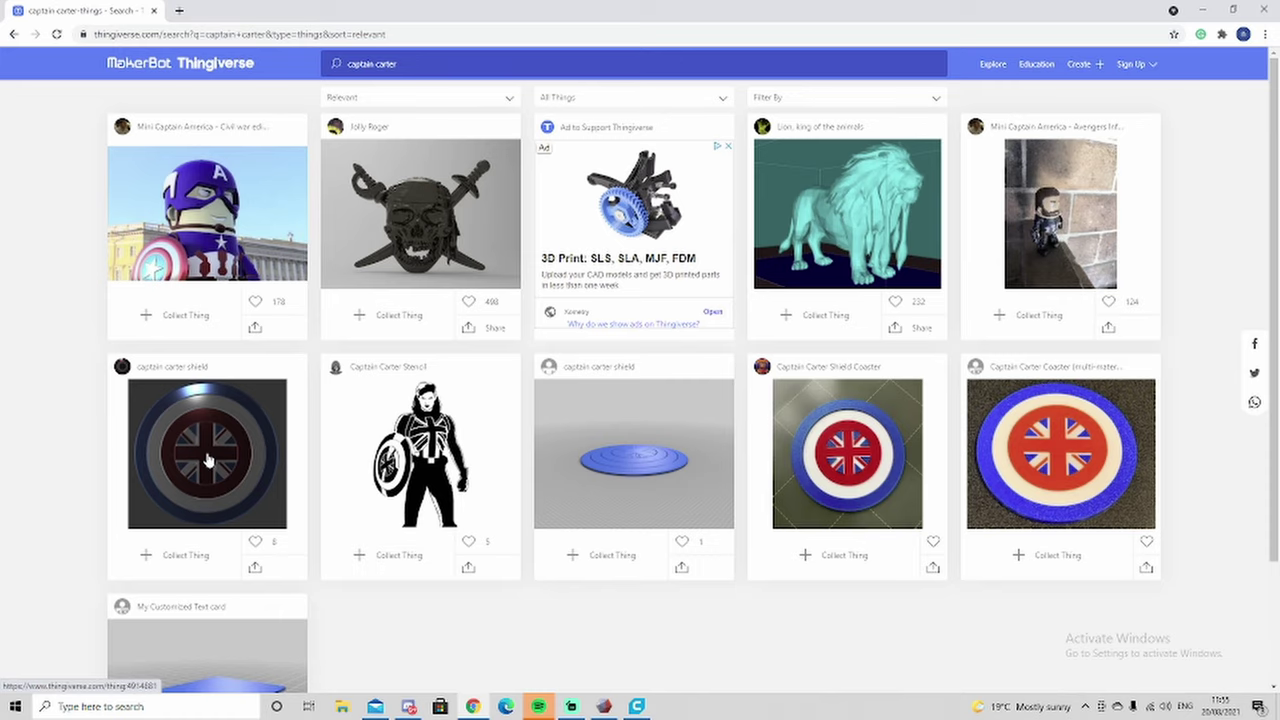
Open the captain carter shield model page and look through its ring and disc part images
click(214, 486)
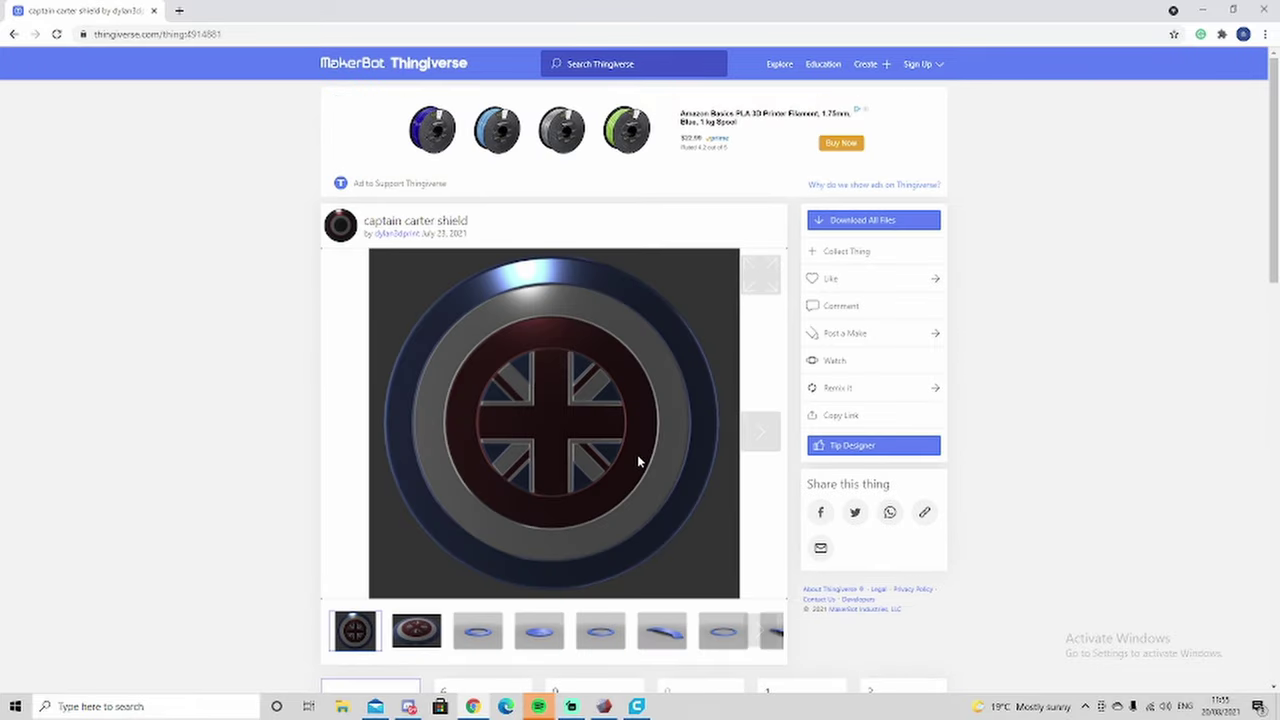
click(540, 638)
click(497, 641)
click(540, 635)
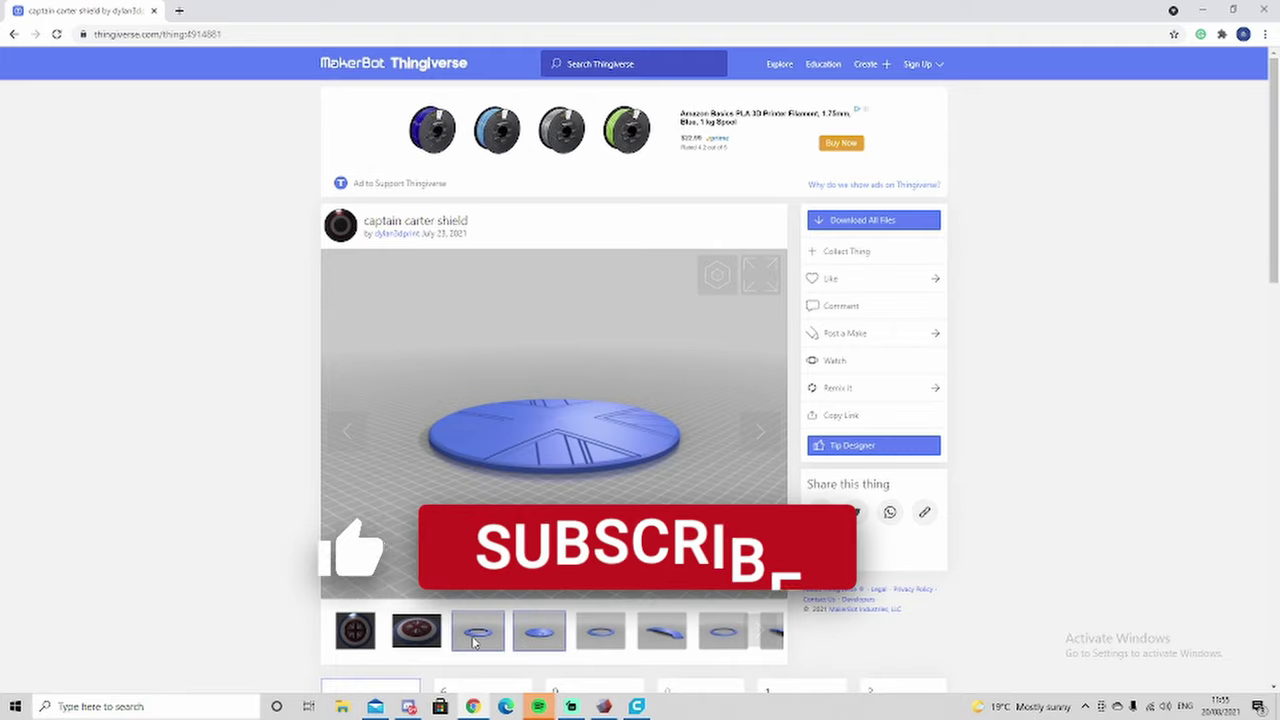
click(474, 641)
click(600, 632)
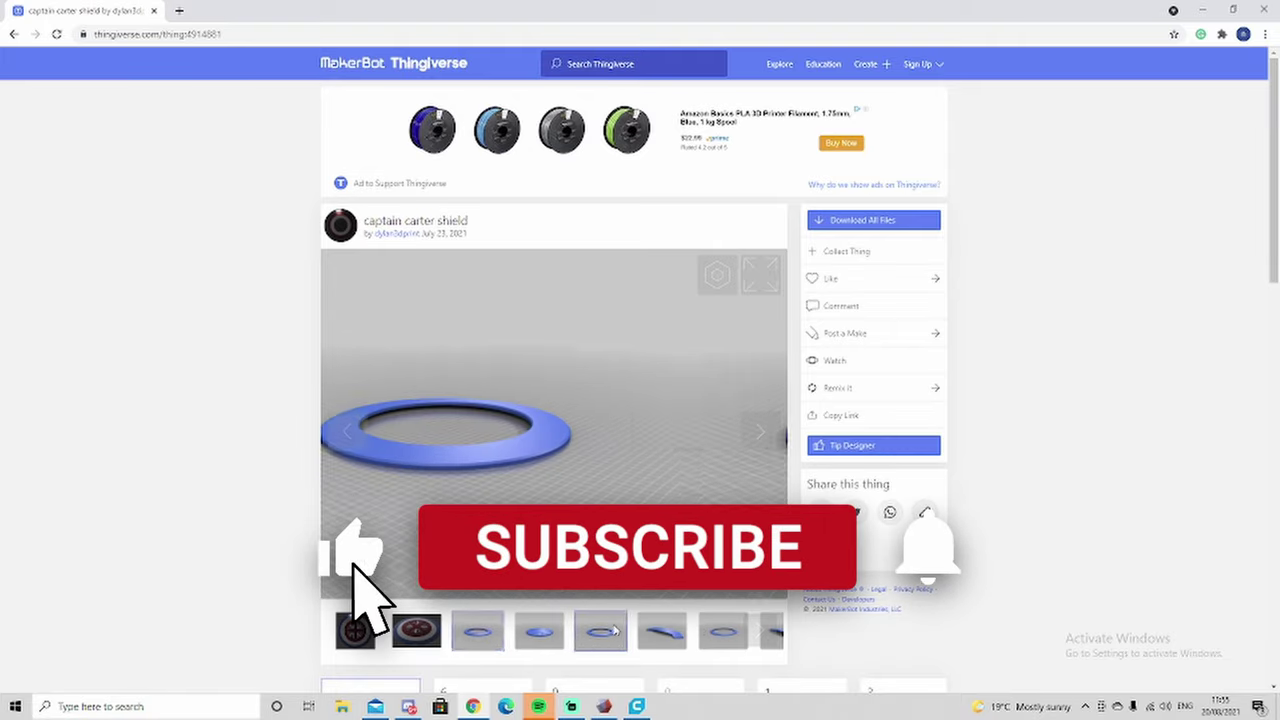
View the remaining thin ring and wing part images, then download all files as a zip
click(738, 630)
click(661, 630)
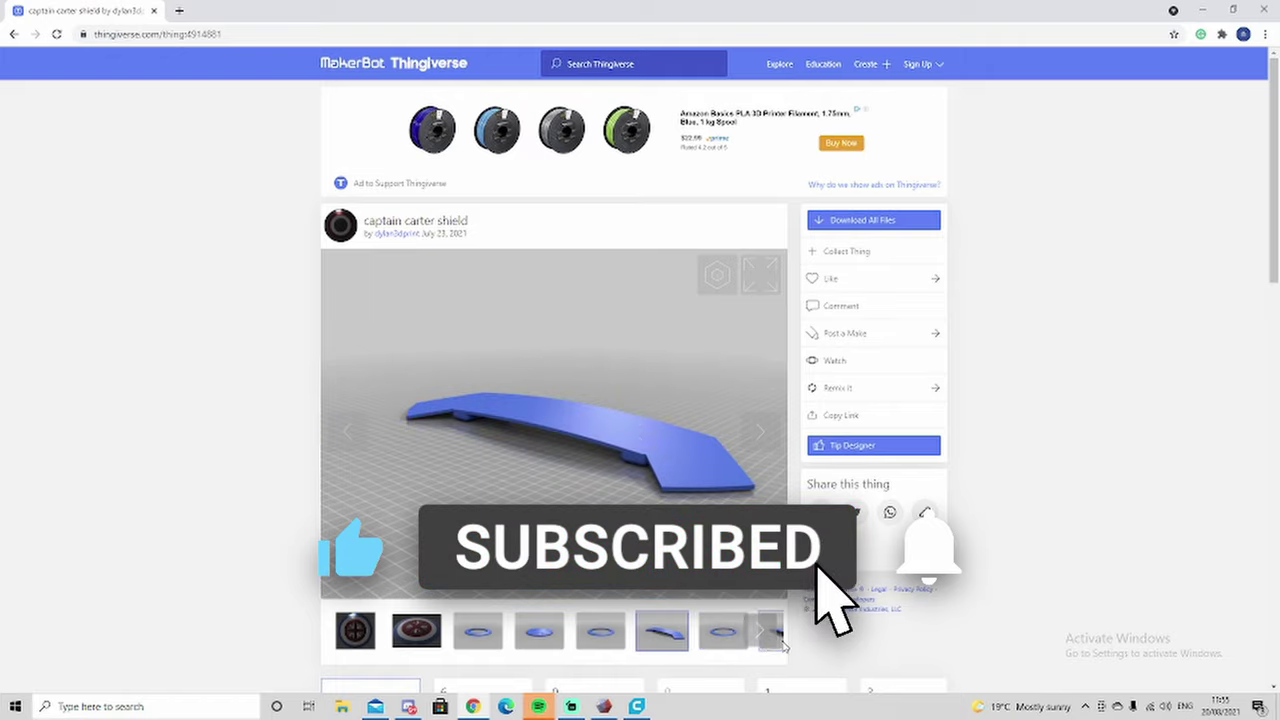
click(782, 640)
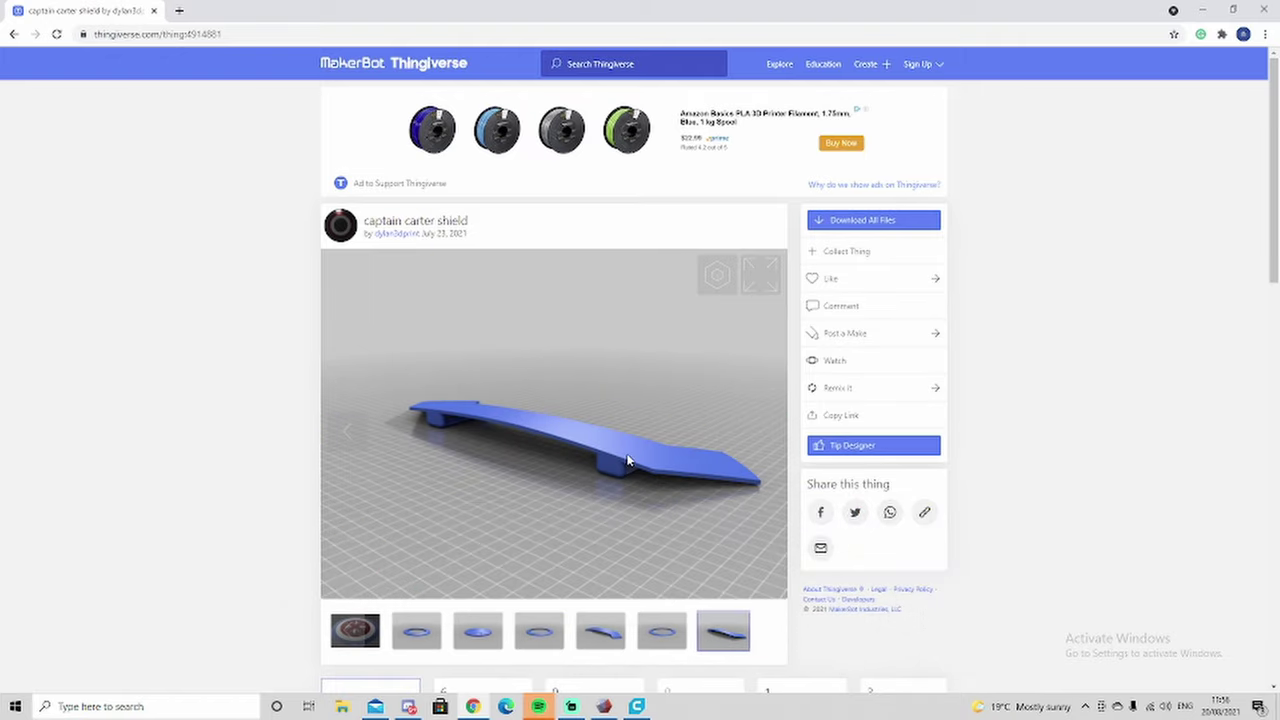
click(886, 226)
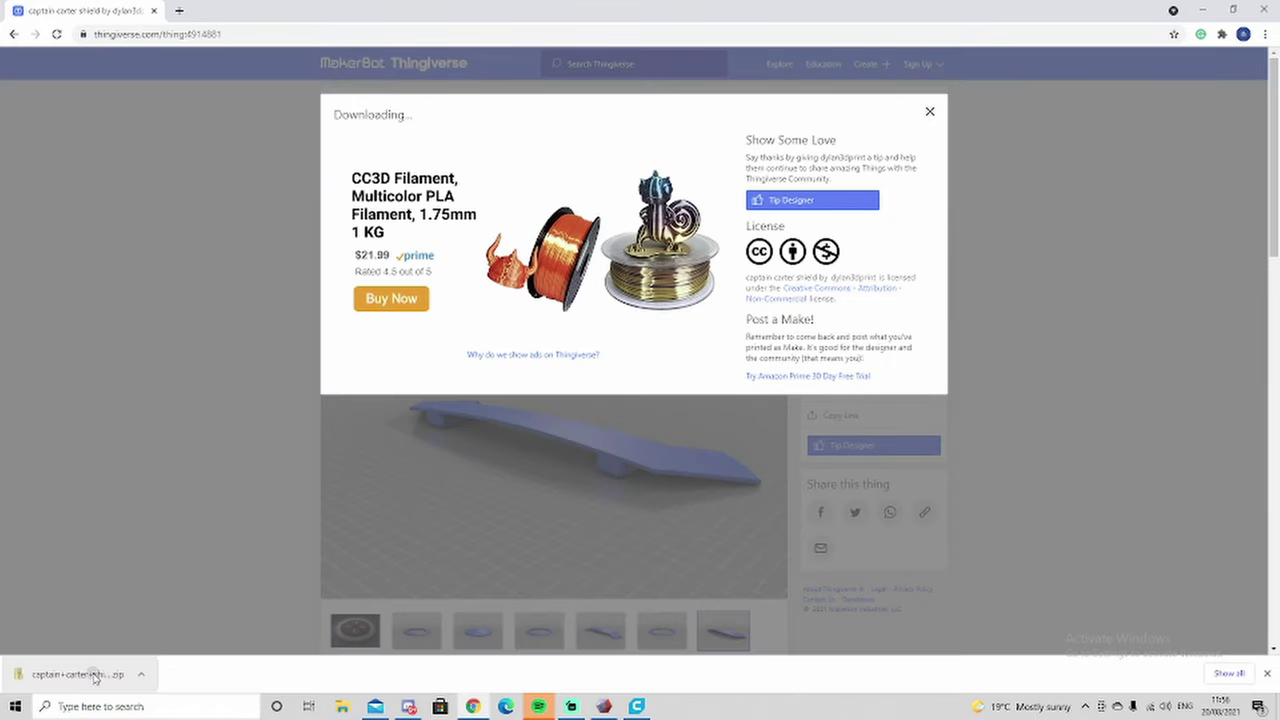
Extract the downloaded shield zip into Documents\Captain Carter shield
click(92, 675)
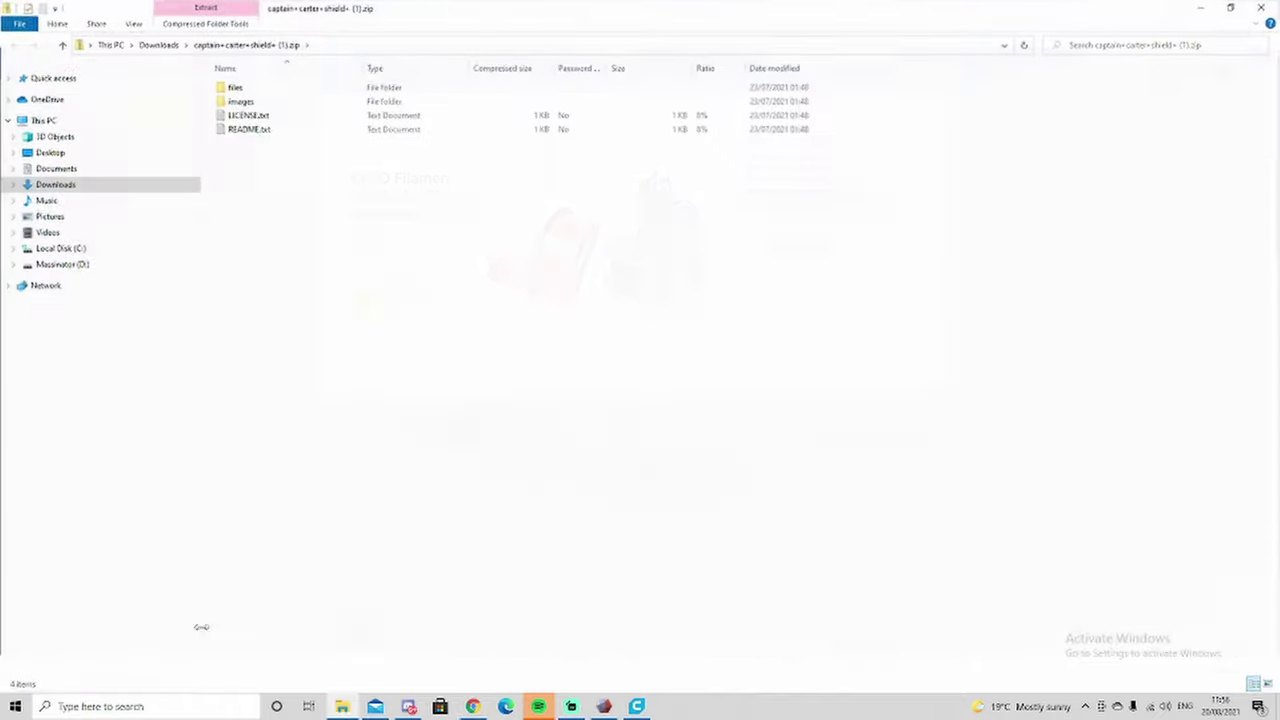
right_click(269, 90)
click(310, 207)
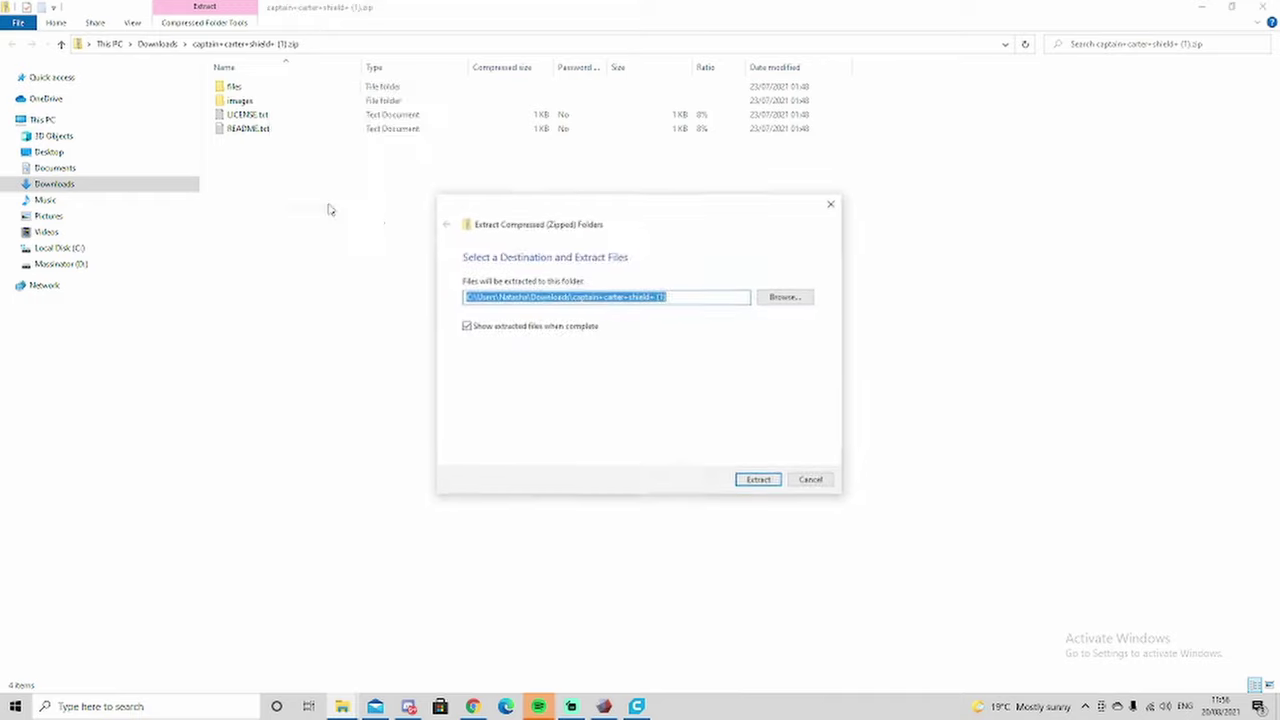
click(787, 298)
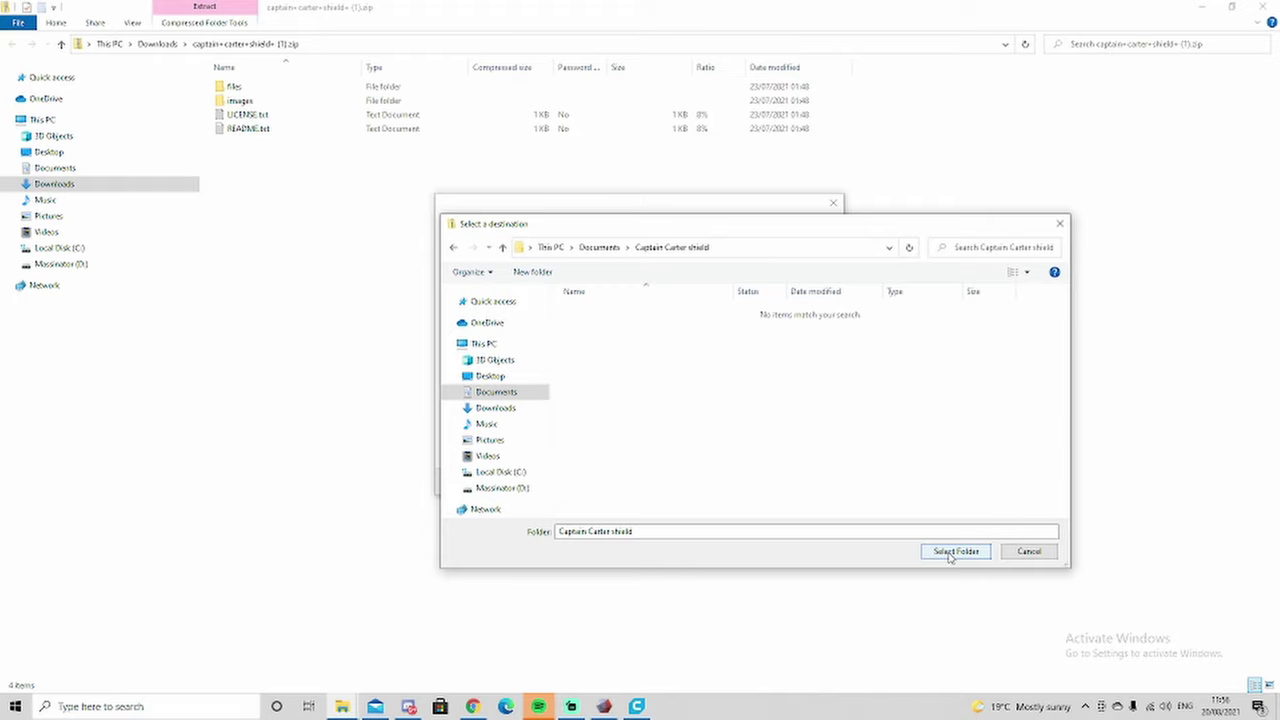
click(950, 553)
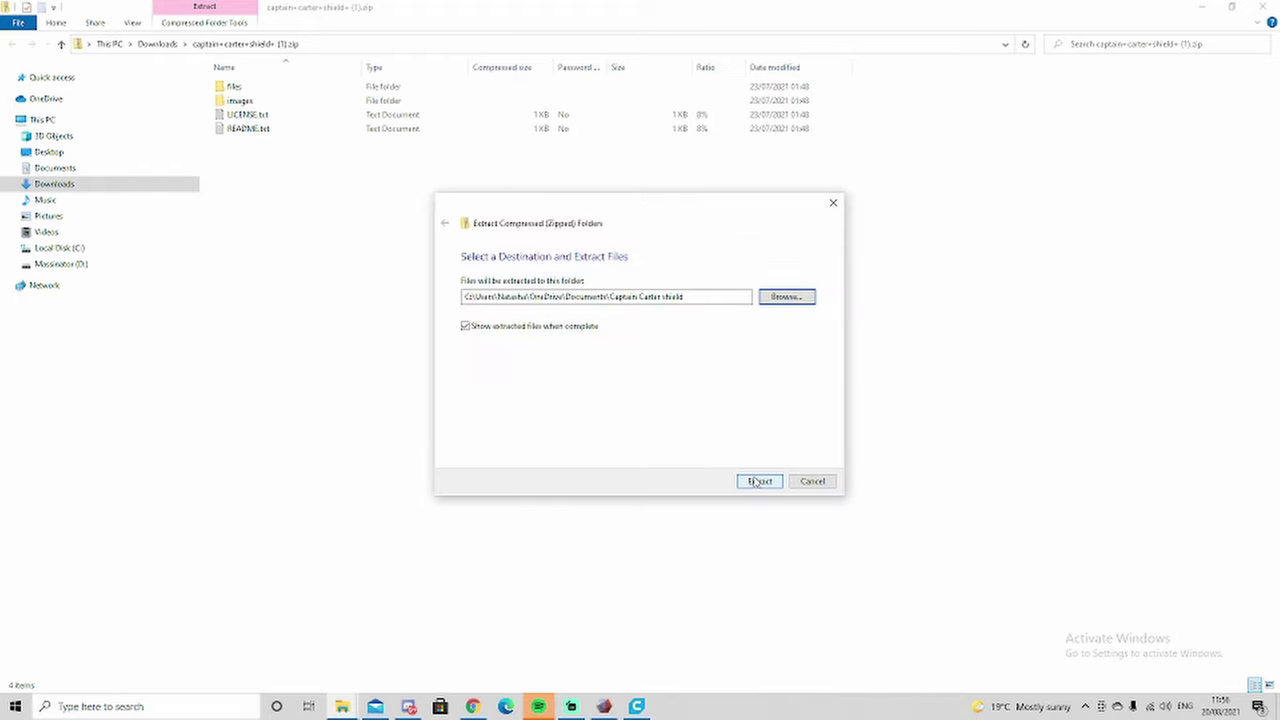
click(757, 481)
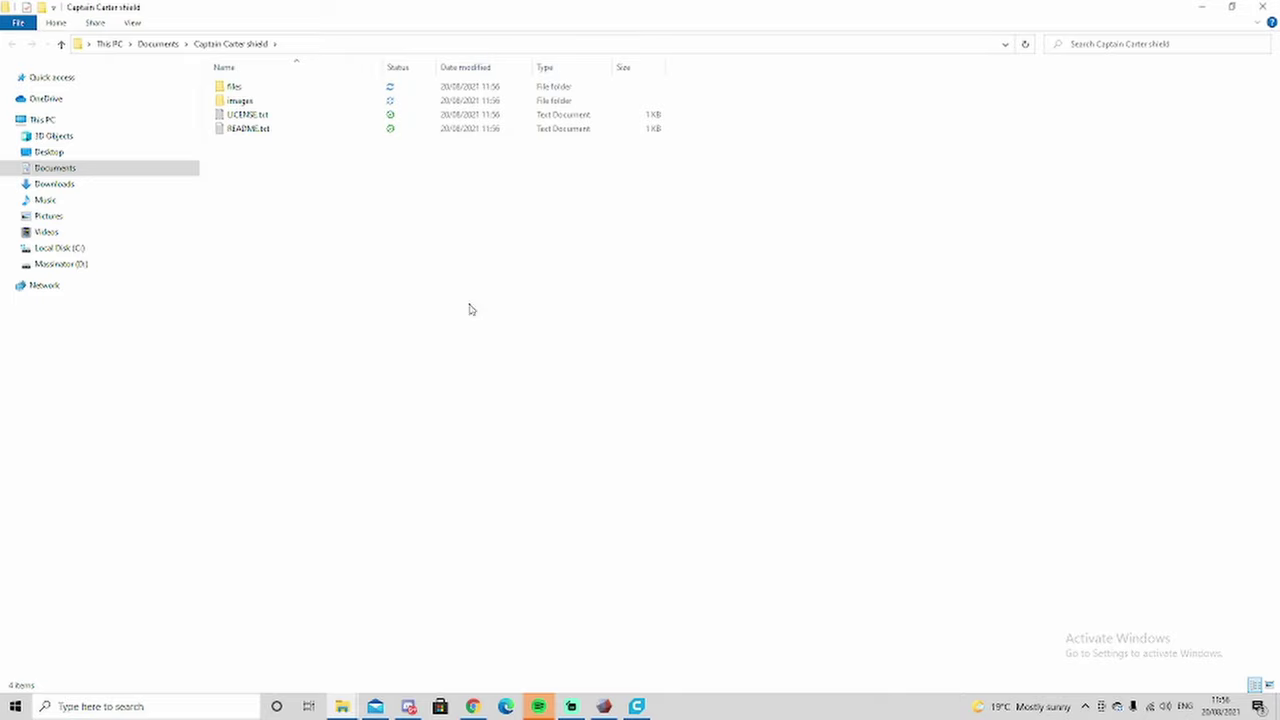
Open the extracted files folder to show the six STL parts
click(271, 88)
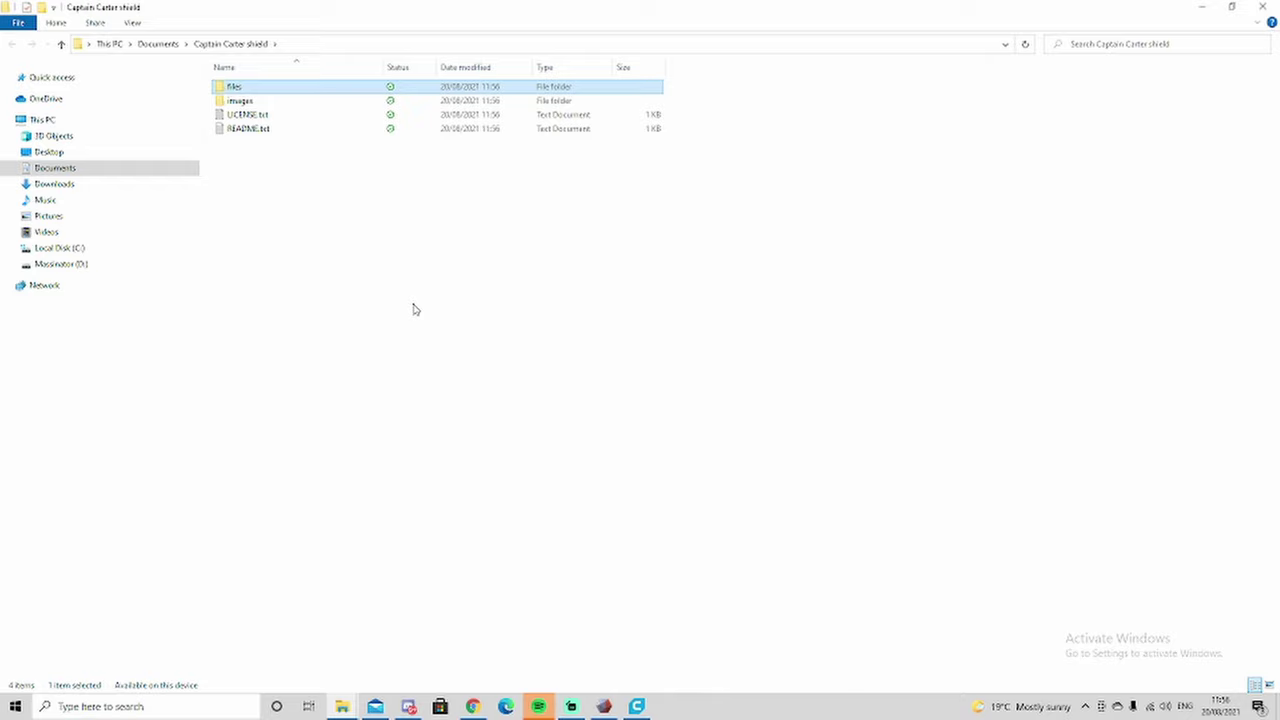
double_click(266, 91)
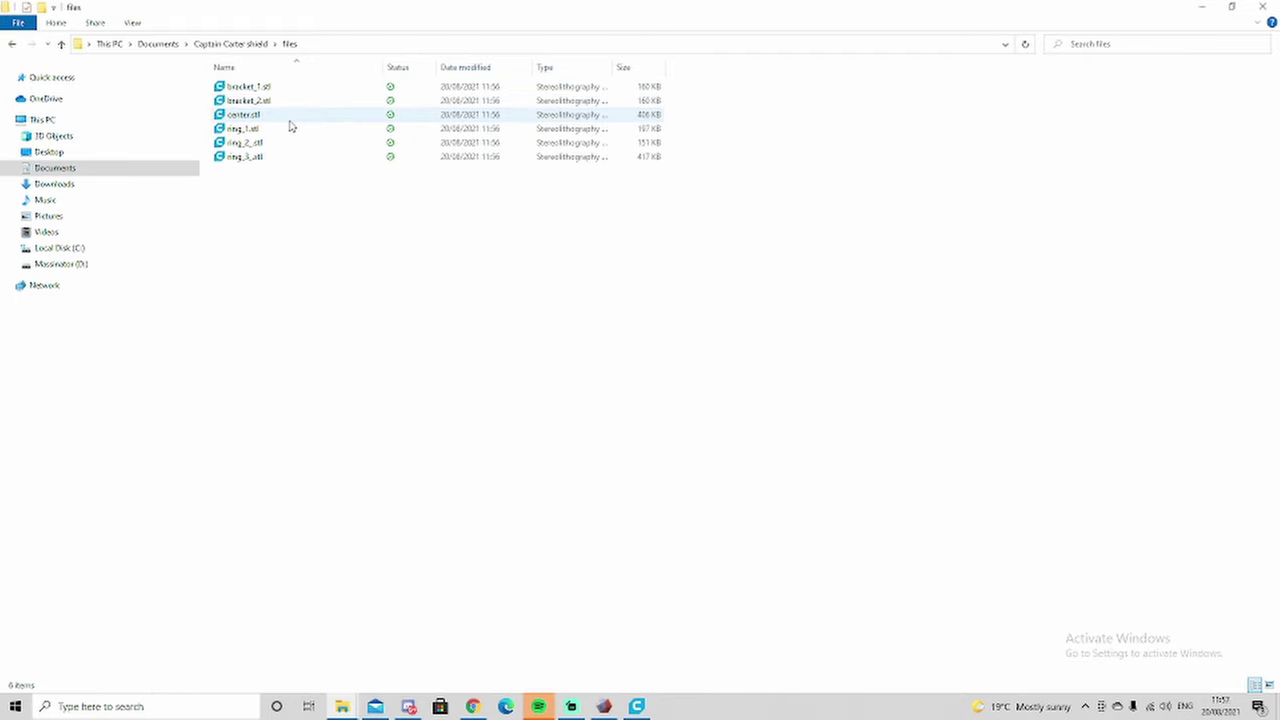
right_click(290, 126)
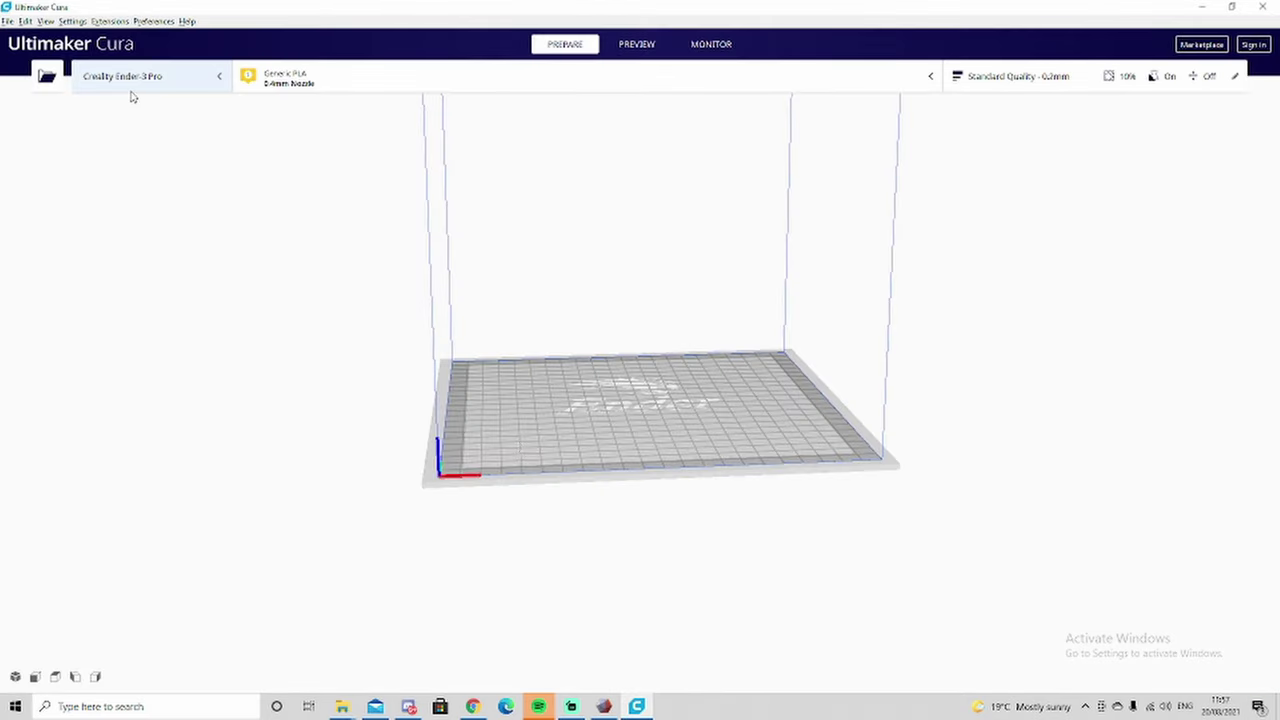
Load center.stl and move the 223 x 223 mm shield disc to the centre of the build plate
click(46, 77)
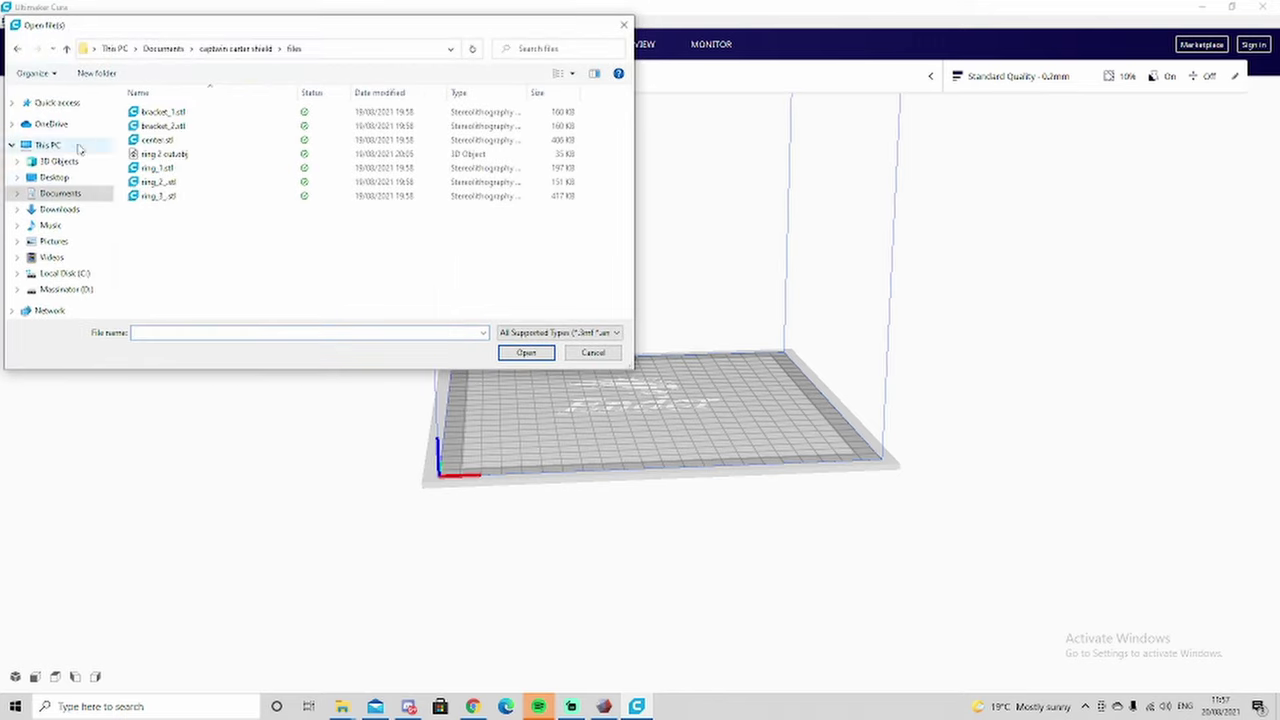
double_click(206, 142)
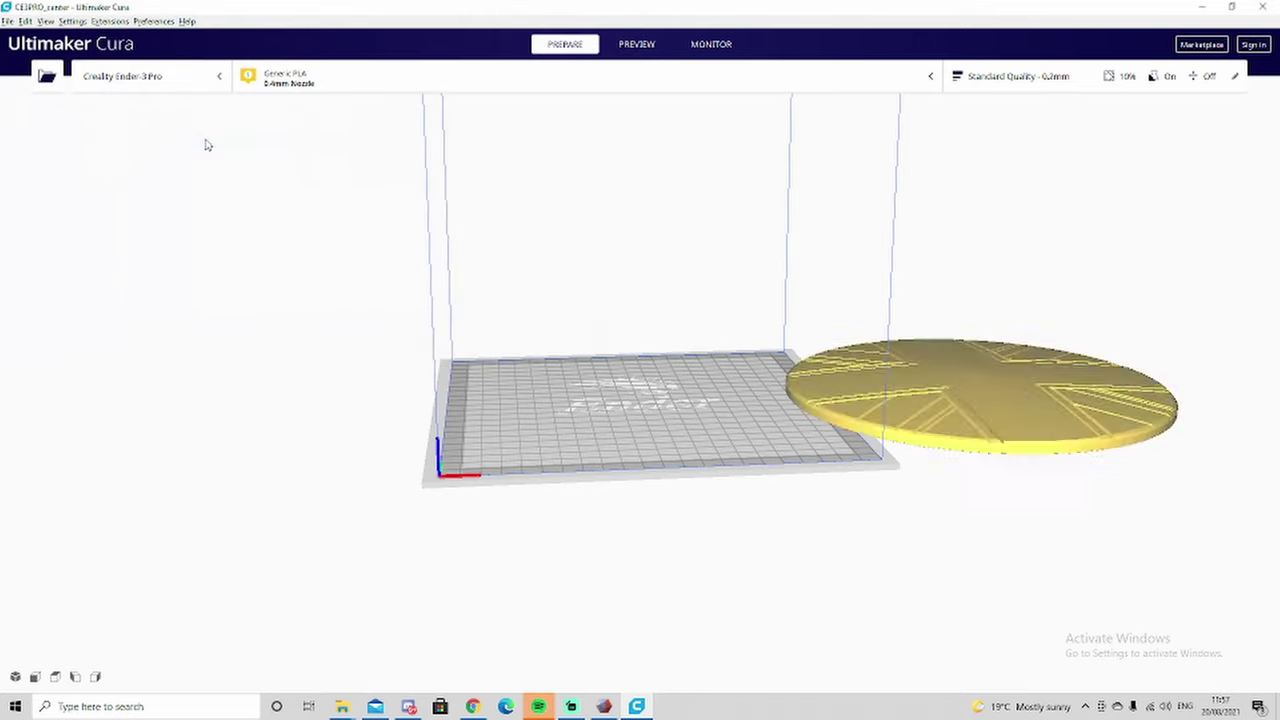
click(941, 390)
drag(941, 394, 667, 402)
middle_drag(771, 494, 763, 566)
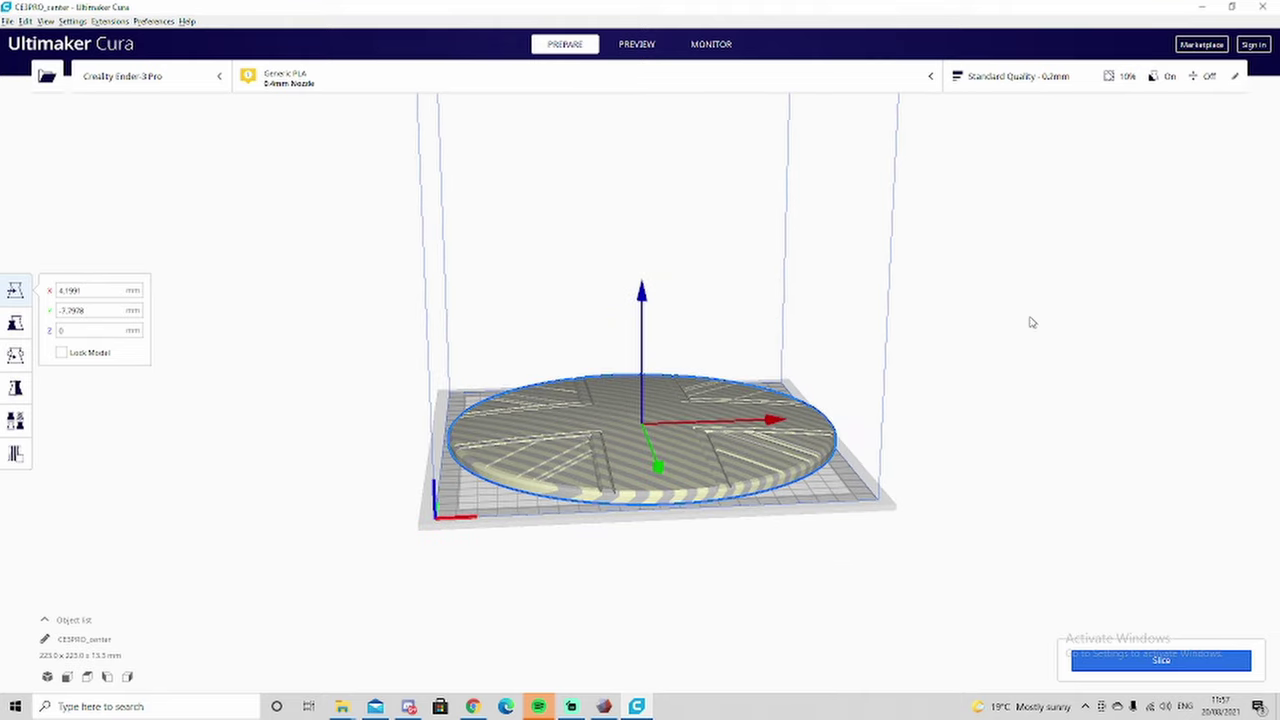
right_drag(1022, 328, 977, 480)
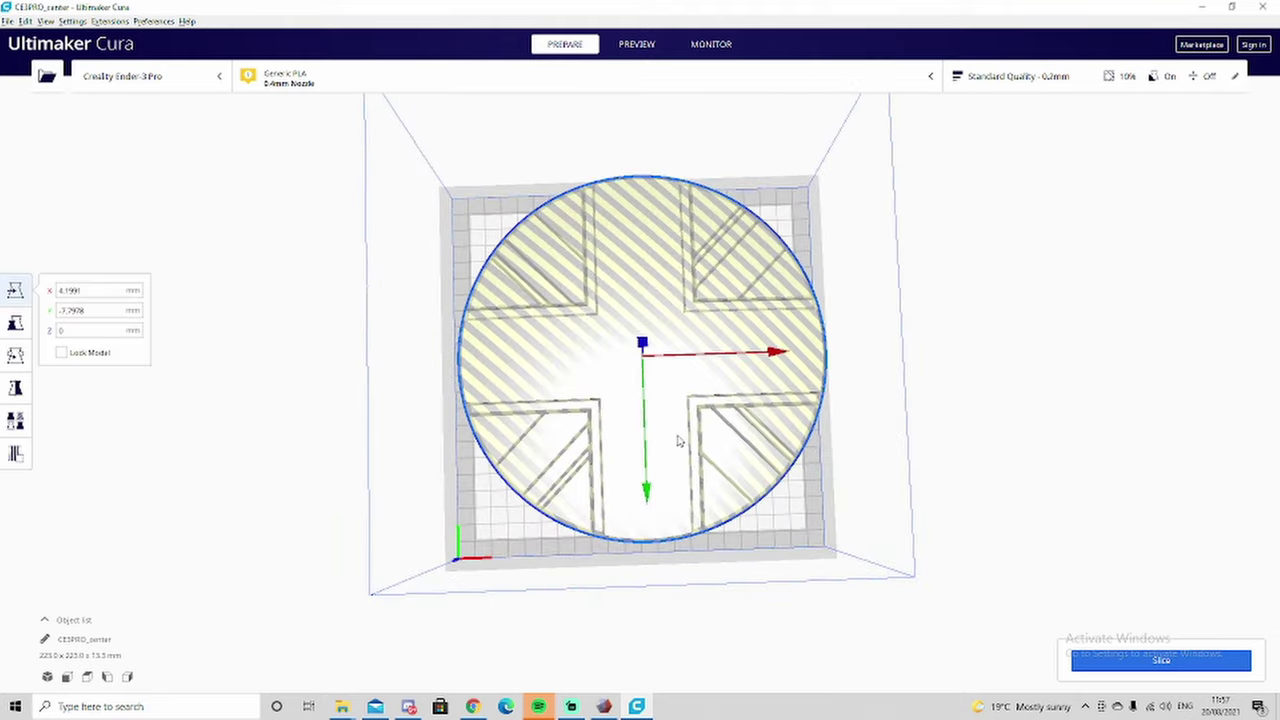
drag(655, 470, 606, 391)
click(969, 401)
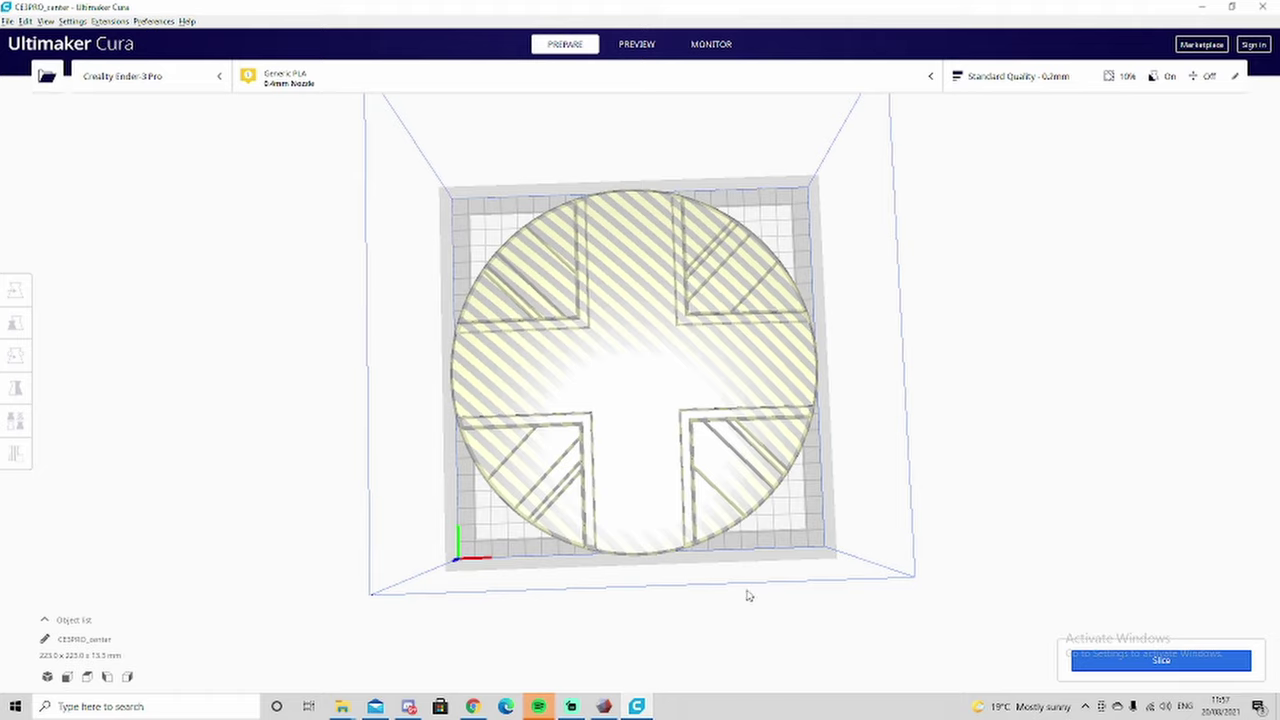
Import center.stl from Documents\Captain Carter shield\files into Meshmixer and view the disc from above
click(604, 707)
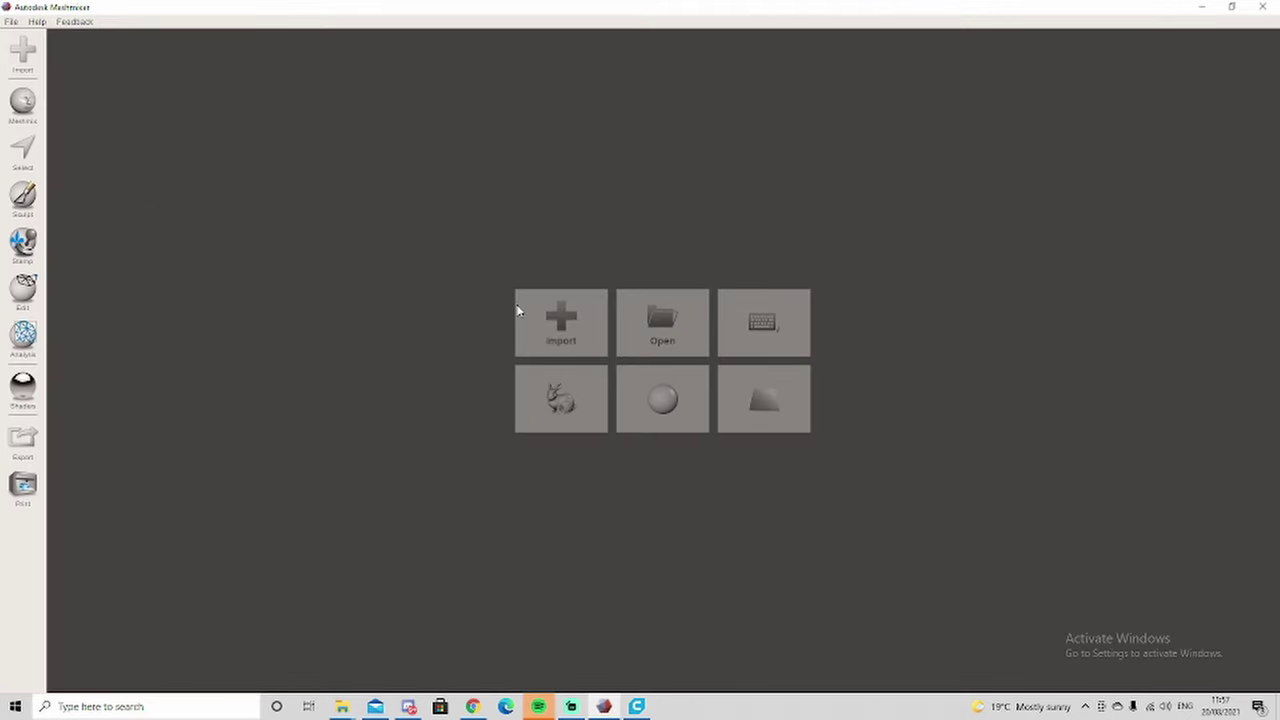
click(548, 322)
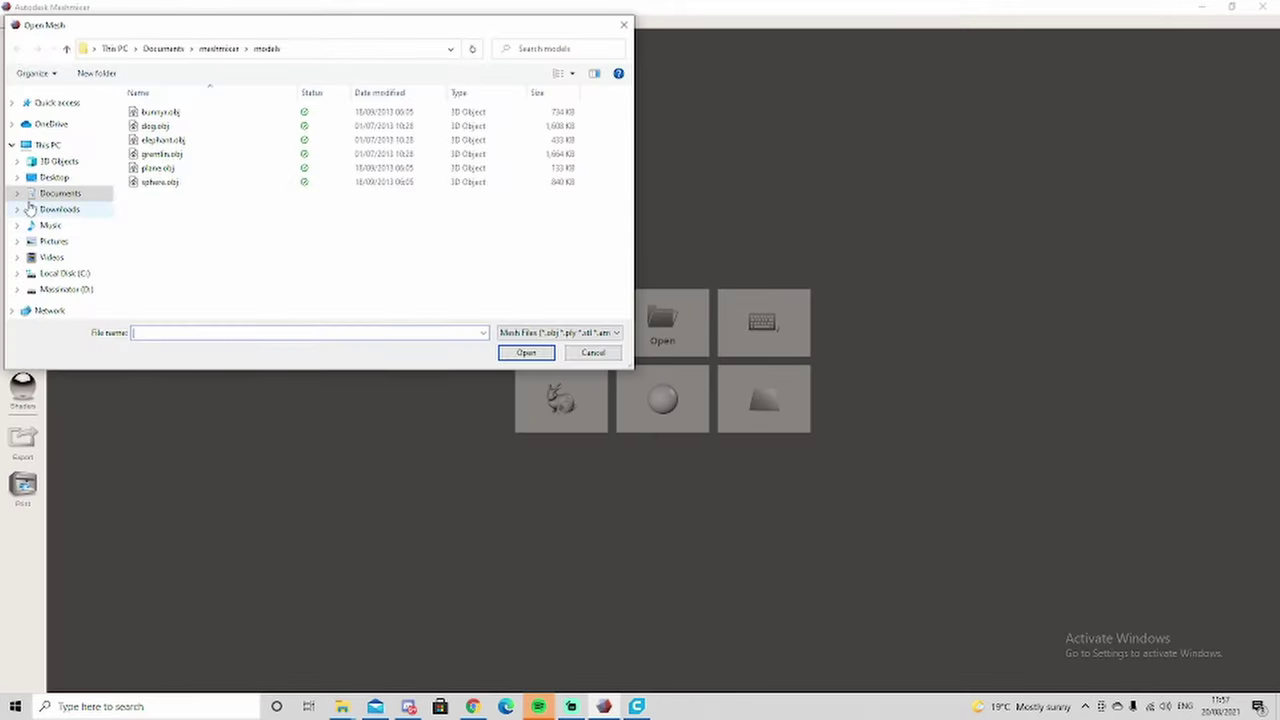
click(58, 194)
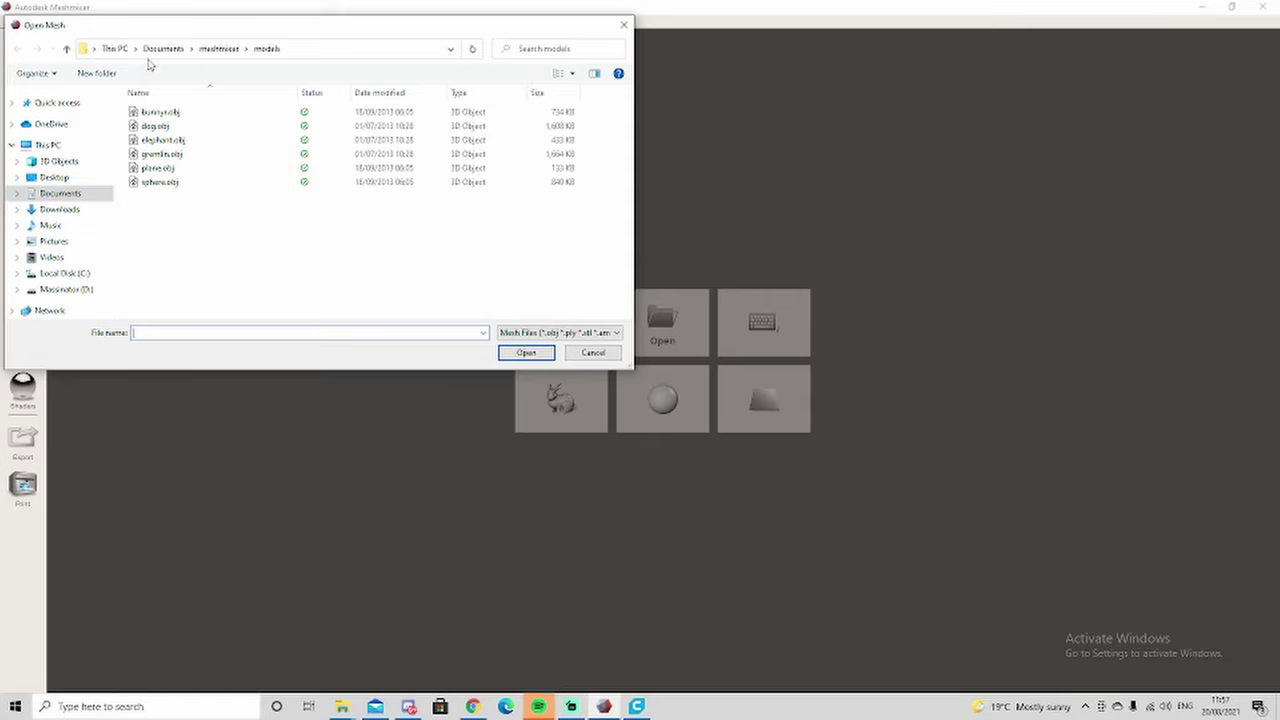
double_click(160, 140)
double_click(157, 140)
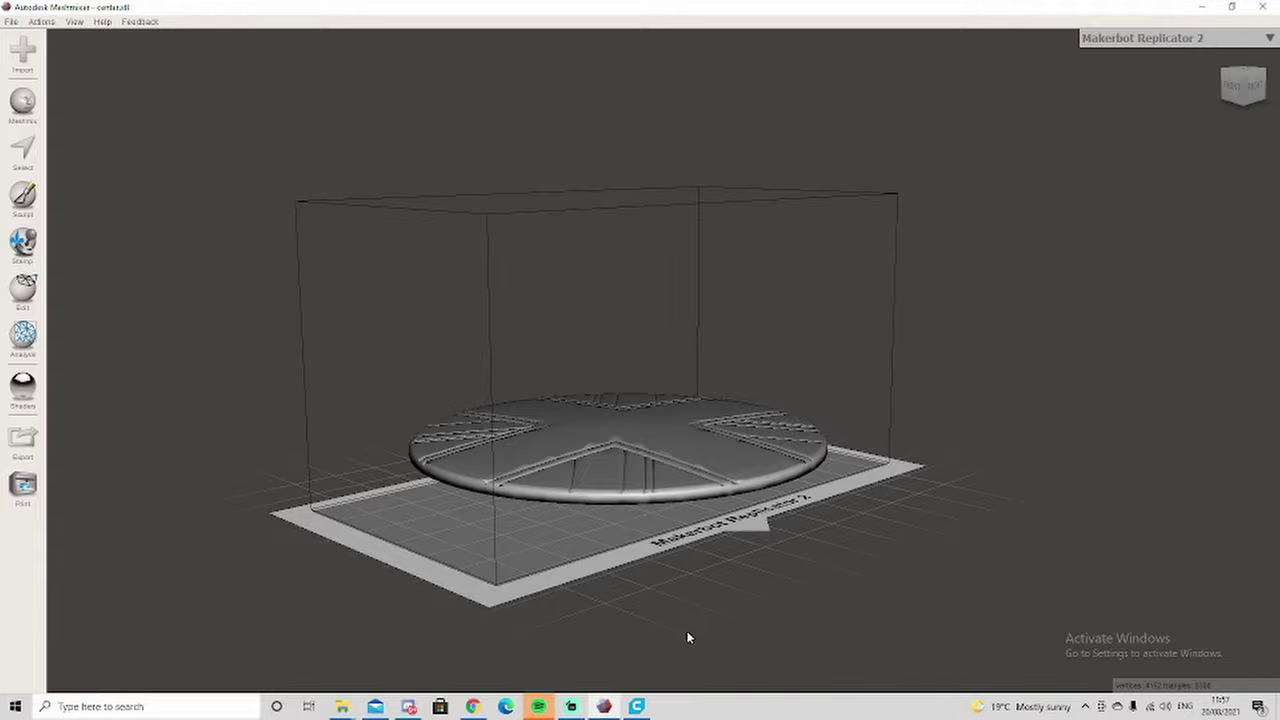
right_drag(572, 543, 468, 611)
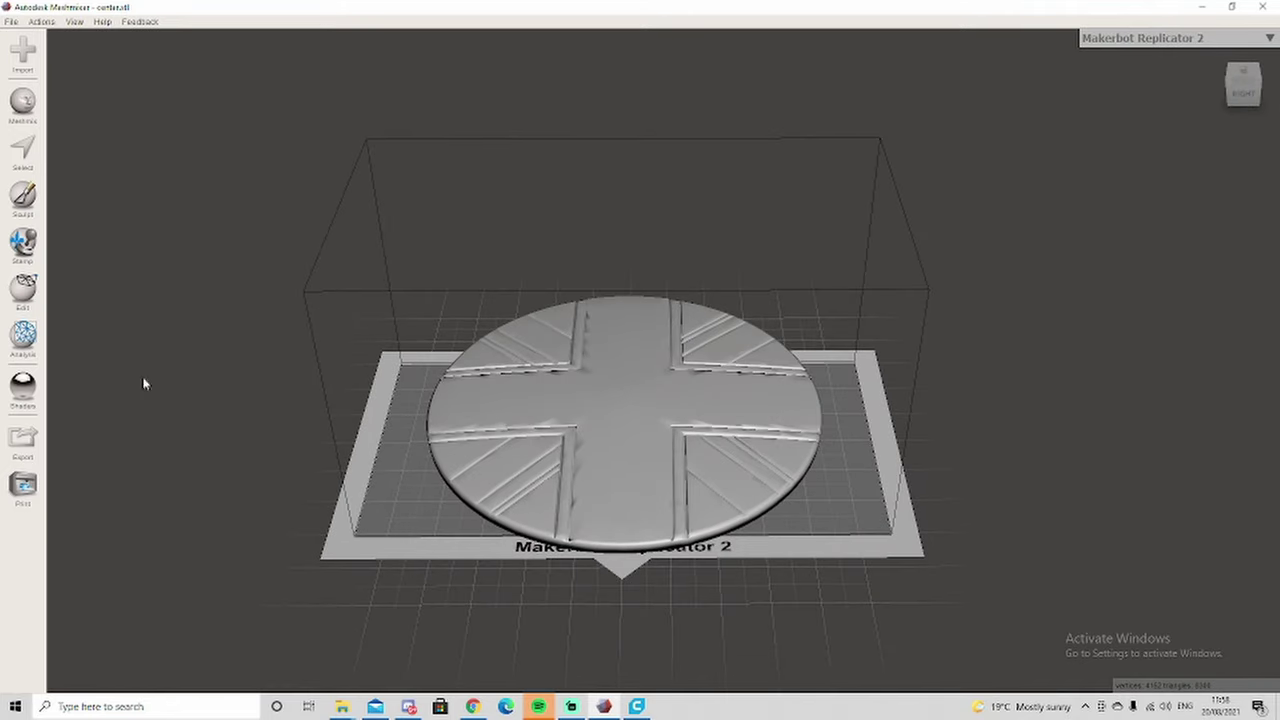
click(23, 290)
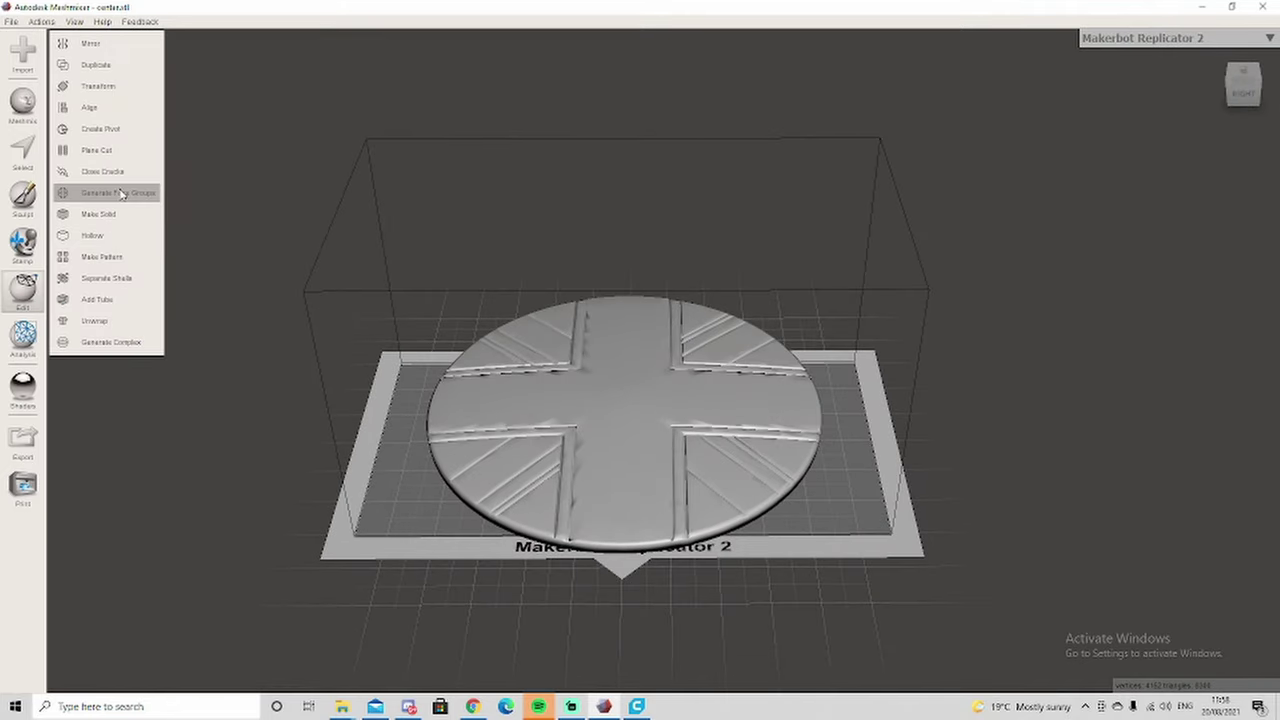
Generate and accept coloured face groups on the centre disc, then start a Plane Cut
click(118, 193)
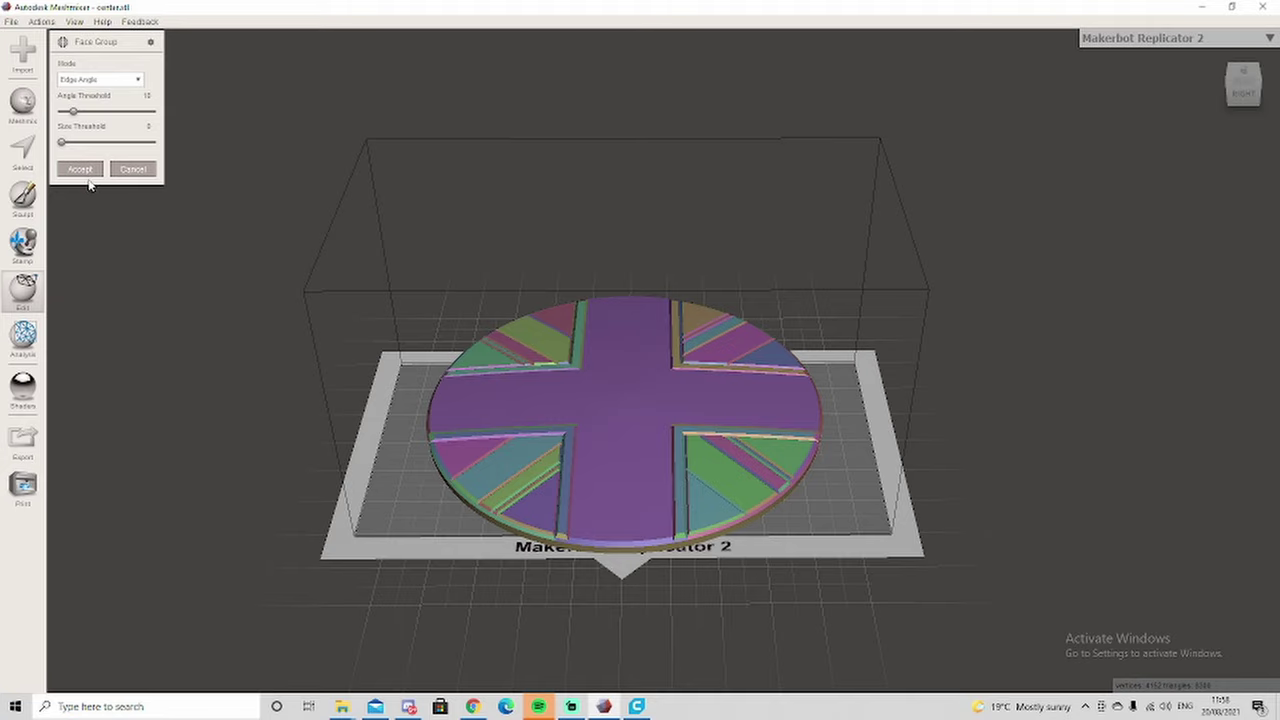
click(23, 290)
click(90, 131)
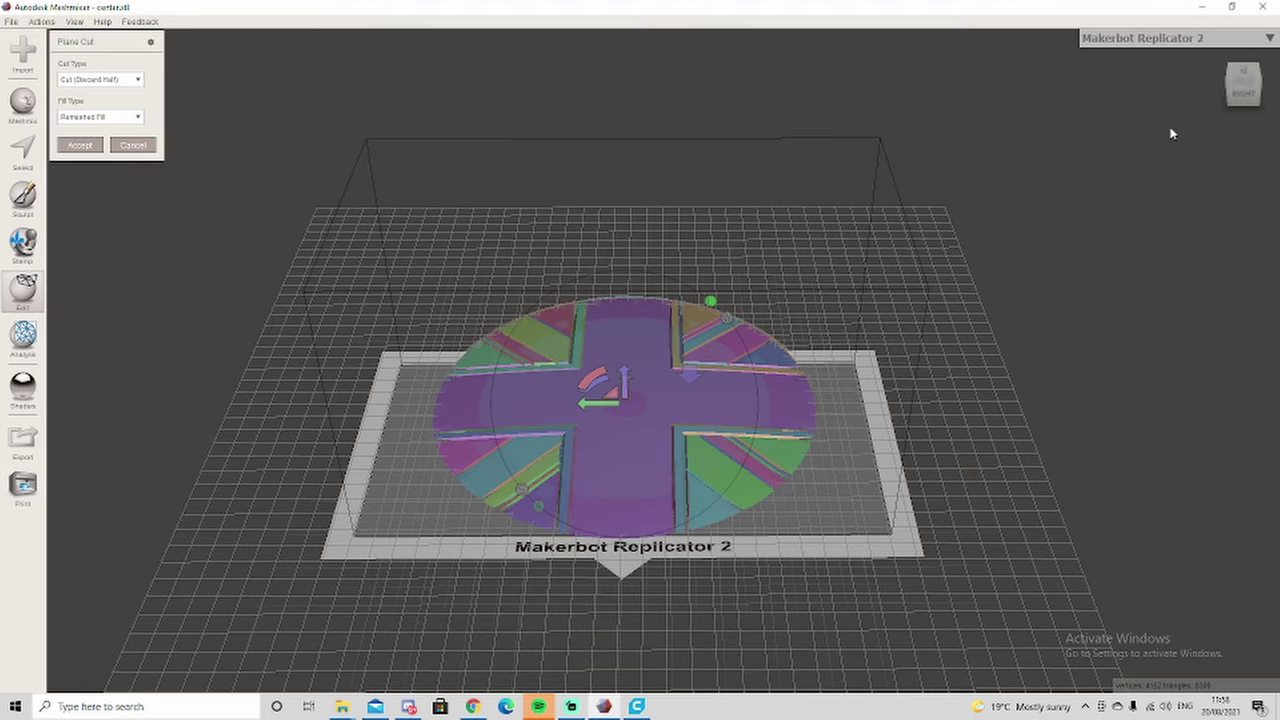
Set the cut plane vertical through the disc and apply Cut (Discard Half) with Remeshed Fill
click(1243, 93)
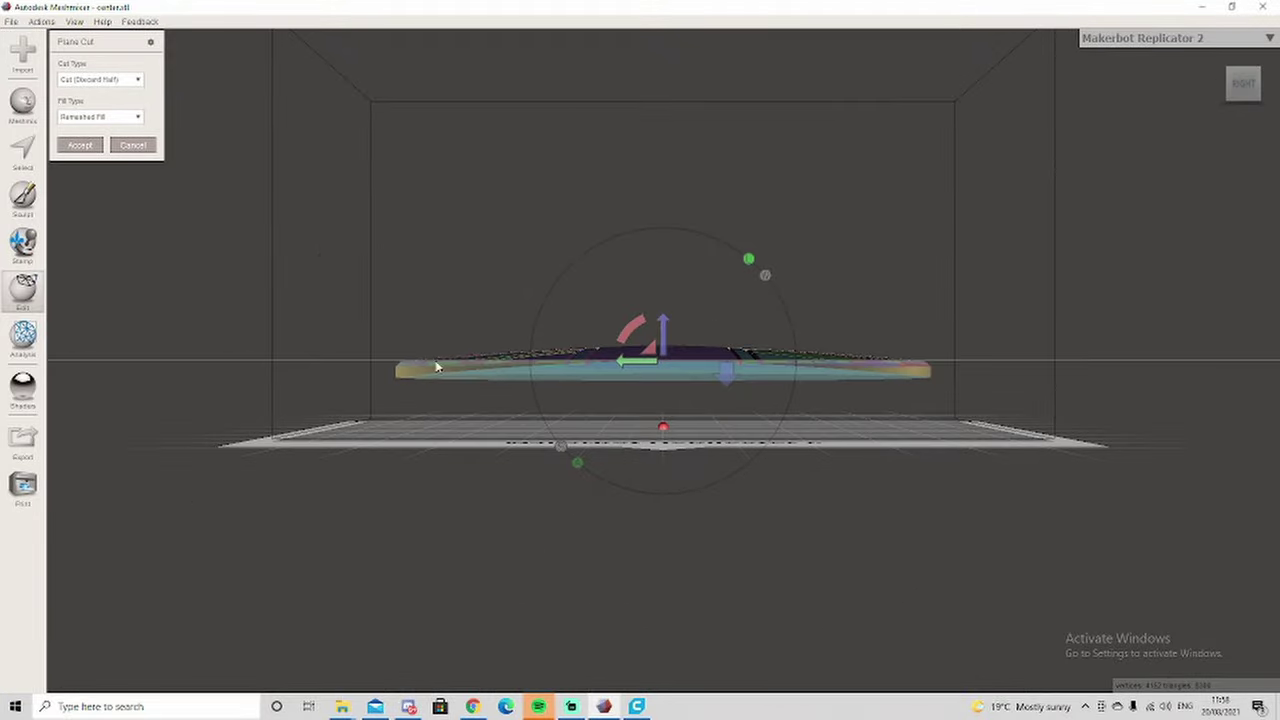
drag(637, 333, 737, 293)
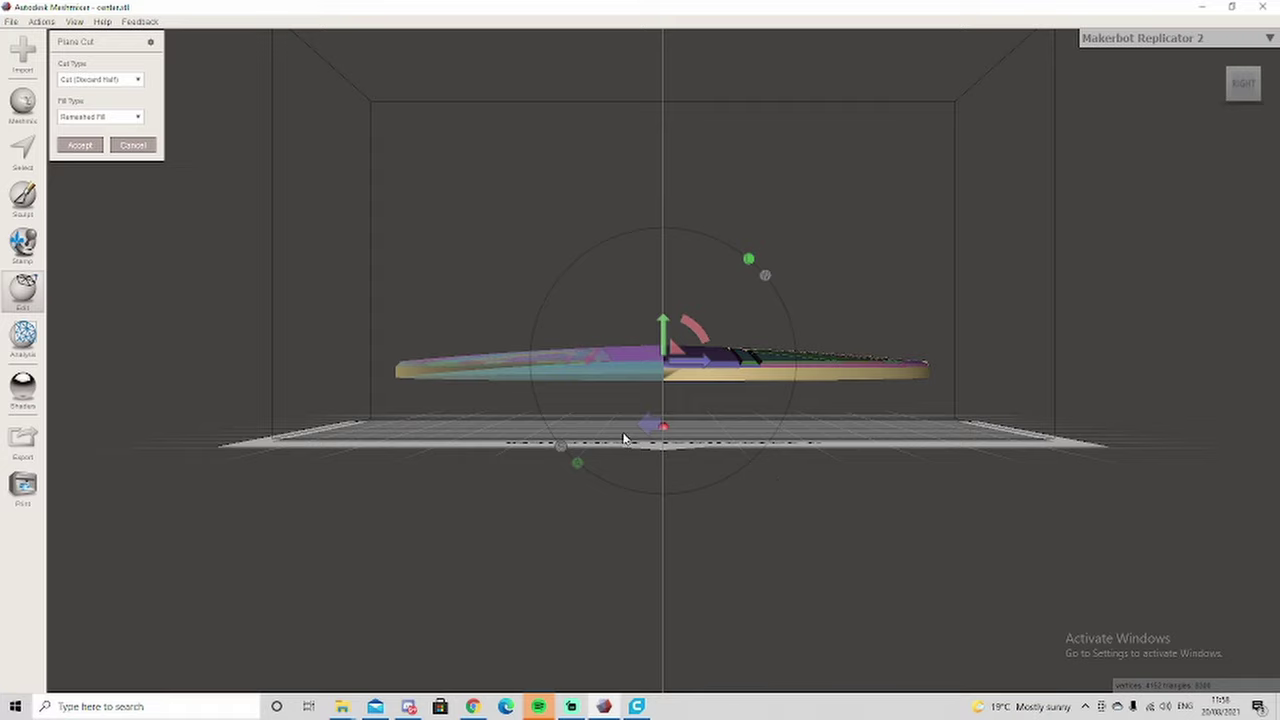
click(1243, 72)
scroll(816, 314, down, 3)
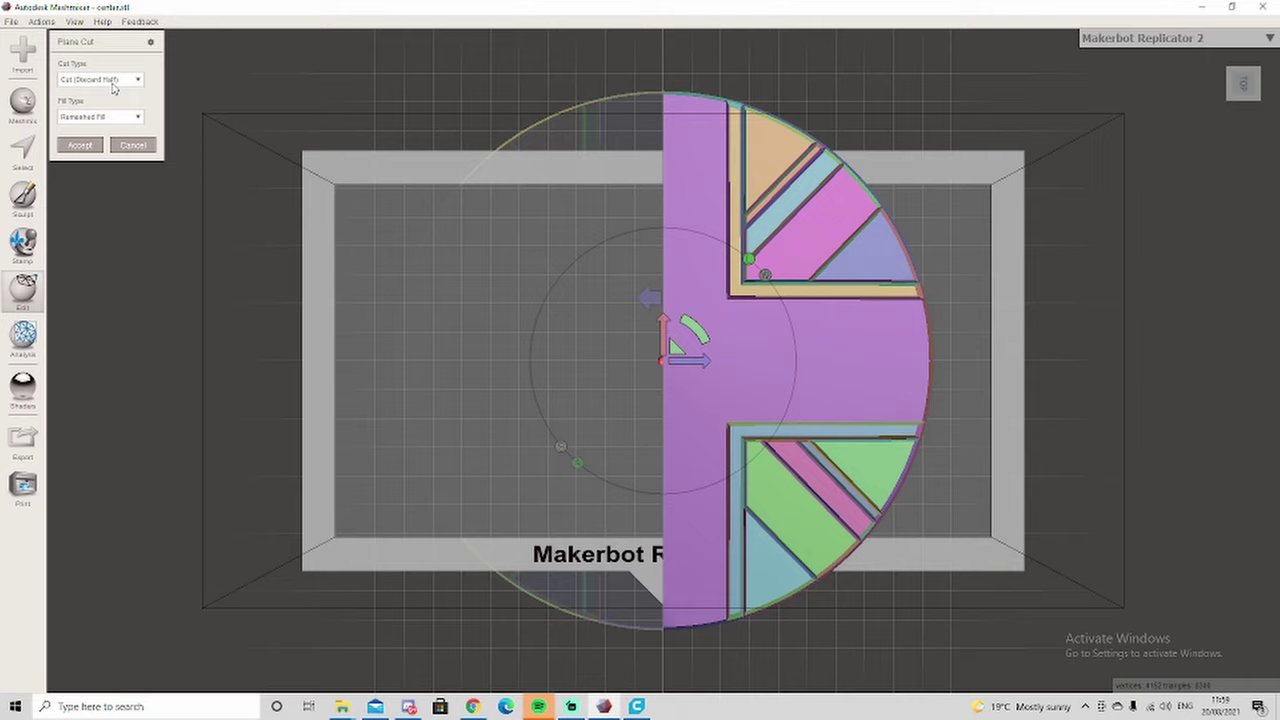
click(113, 80)
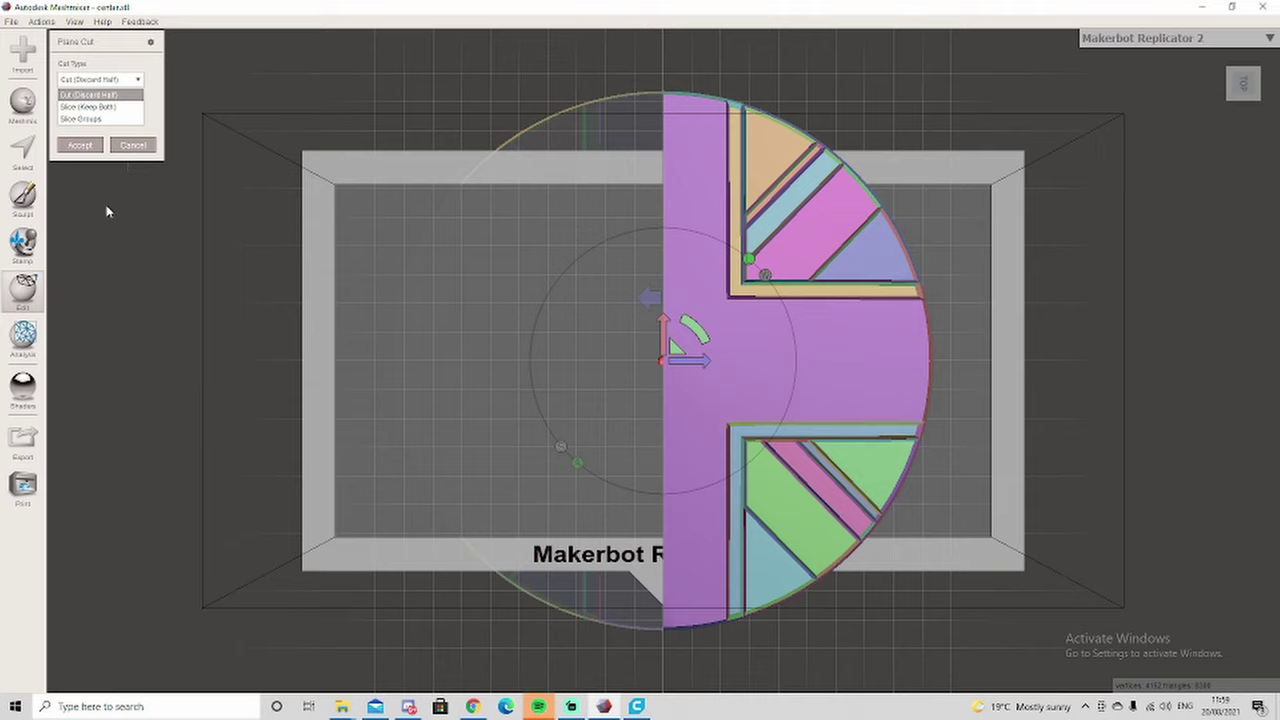
click(122, 94)
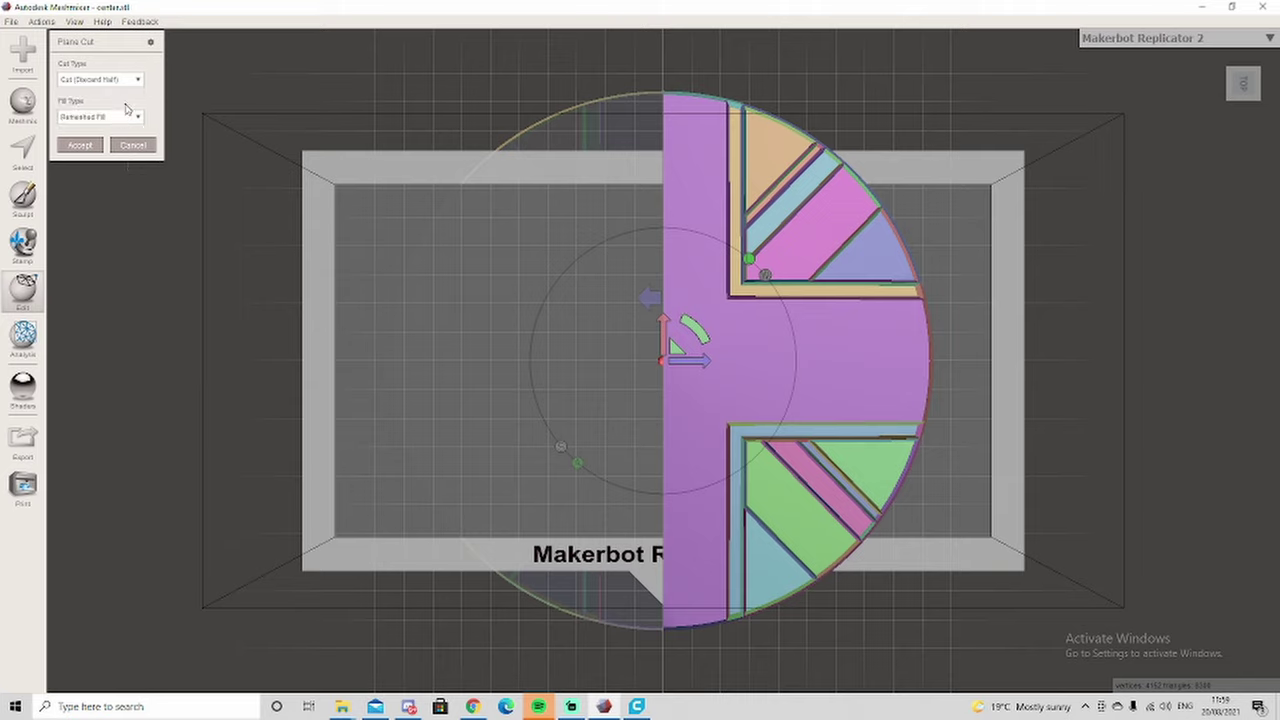
click(81, 146)
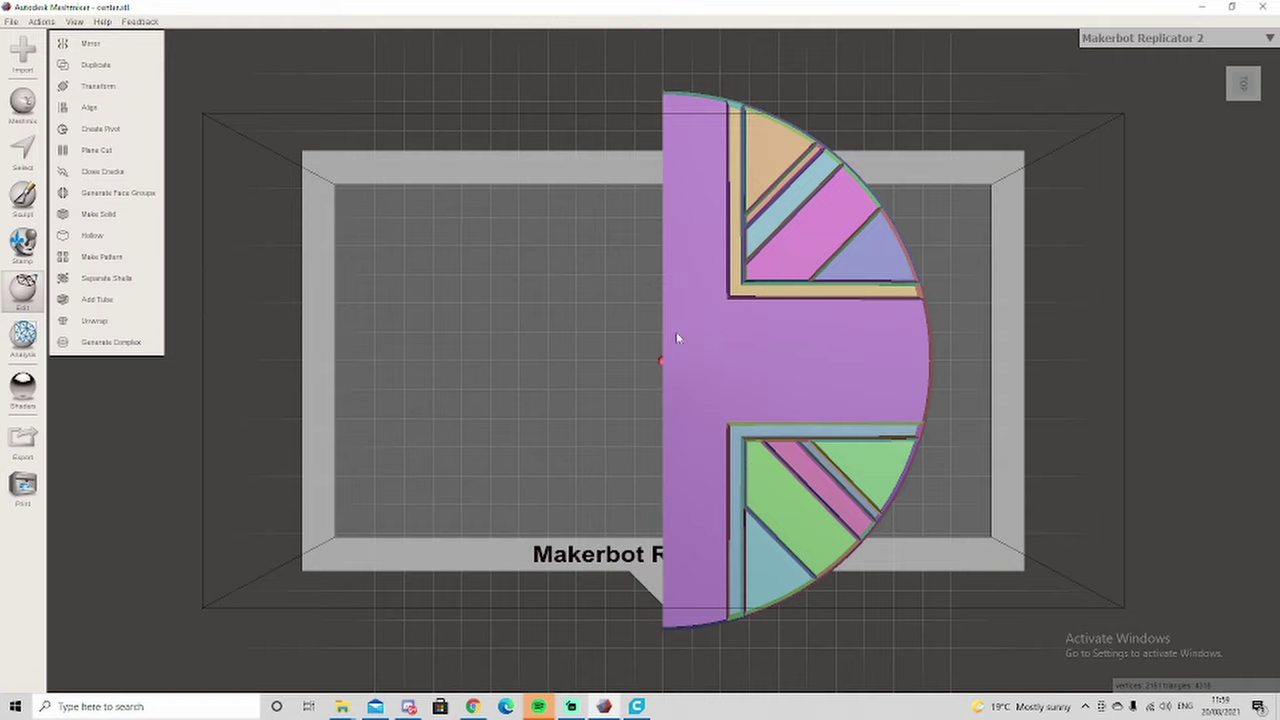
Apply a second plane cut tilted about 83°, leaving only the upper-right quarter piece
click(1268, 88)
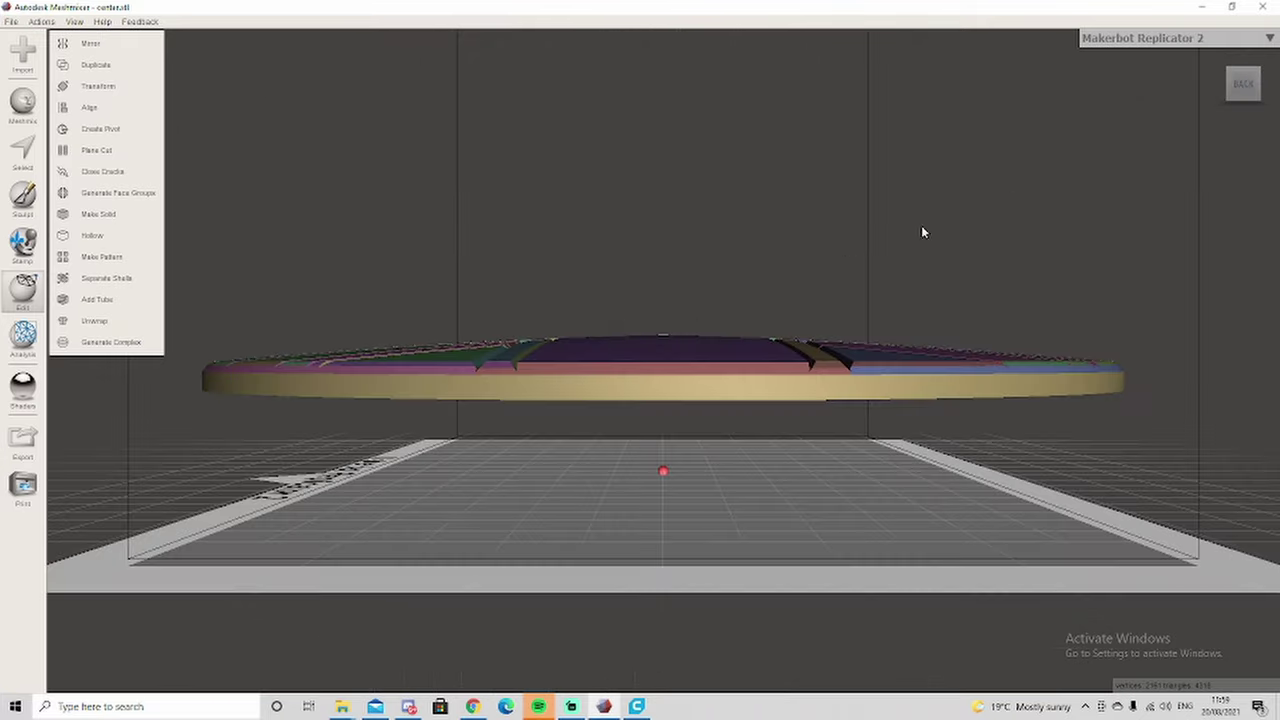
click(120, 152)
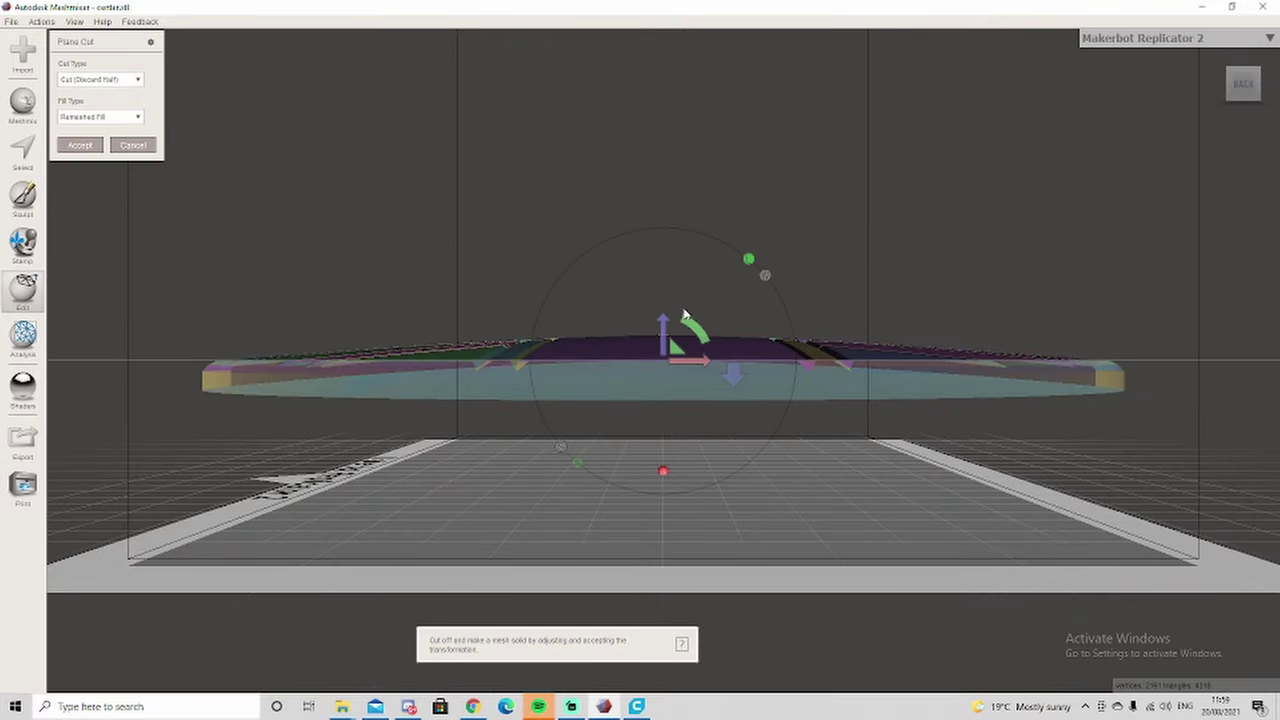
drag(700, 325, 838, 502)
click(1243, 70)
scroll(1006, 369, down, 3)
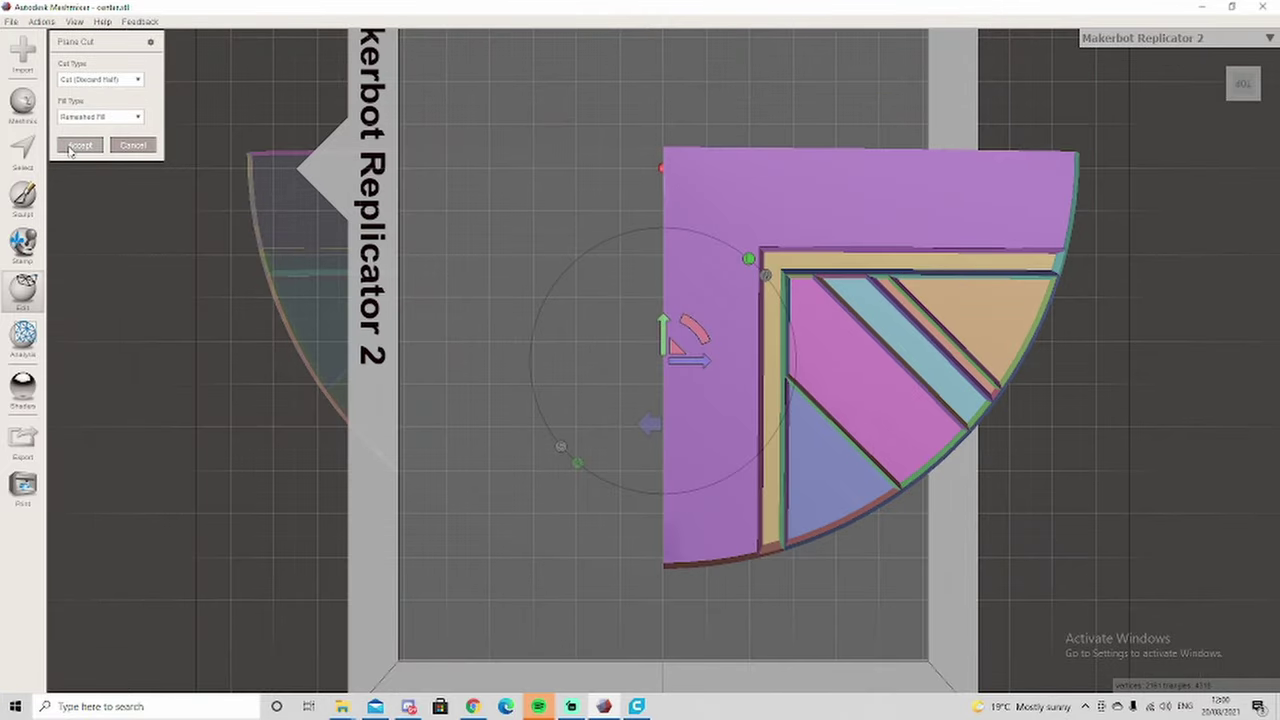
click(79, 146)
scroll(846, 357, down, 2)
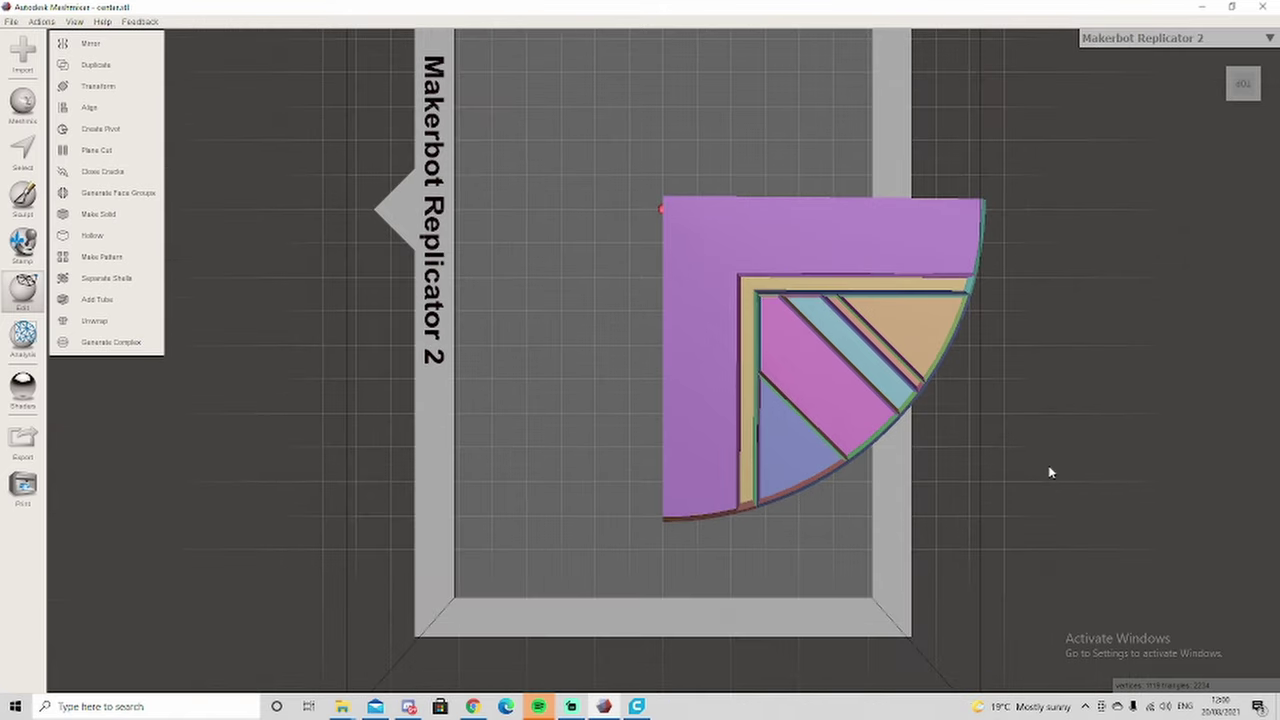
scroll(702, 270, down, 1)
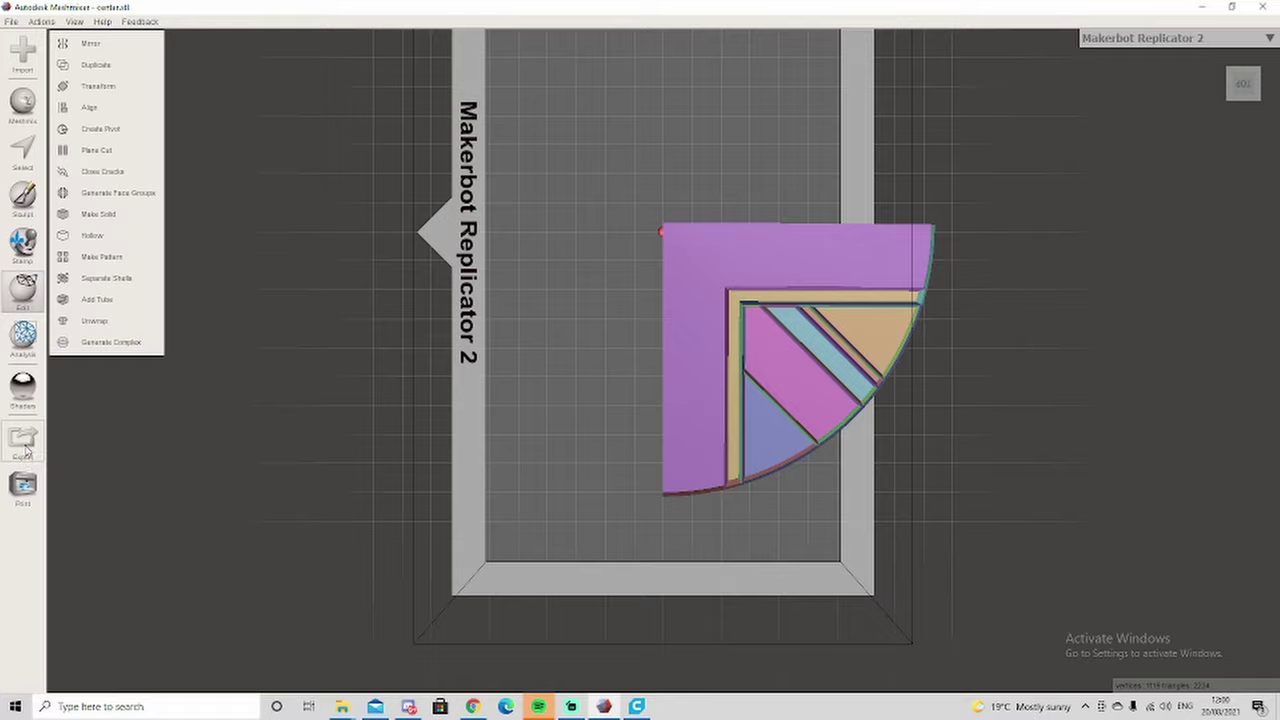
In Cura, clear the old disc, load CE3PRO_center and slice it
click(636, 706)
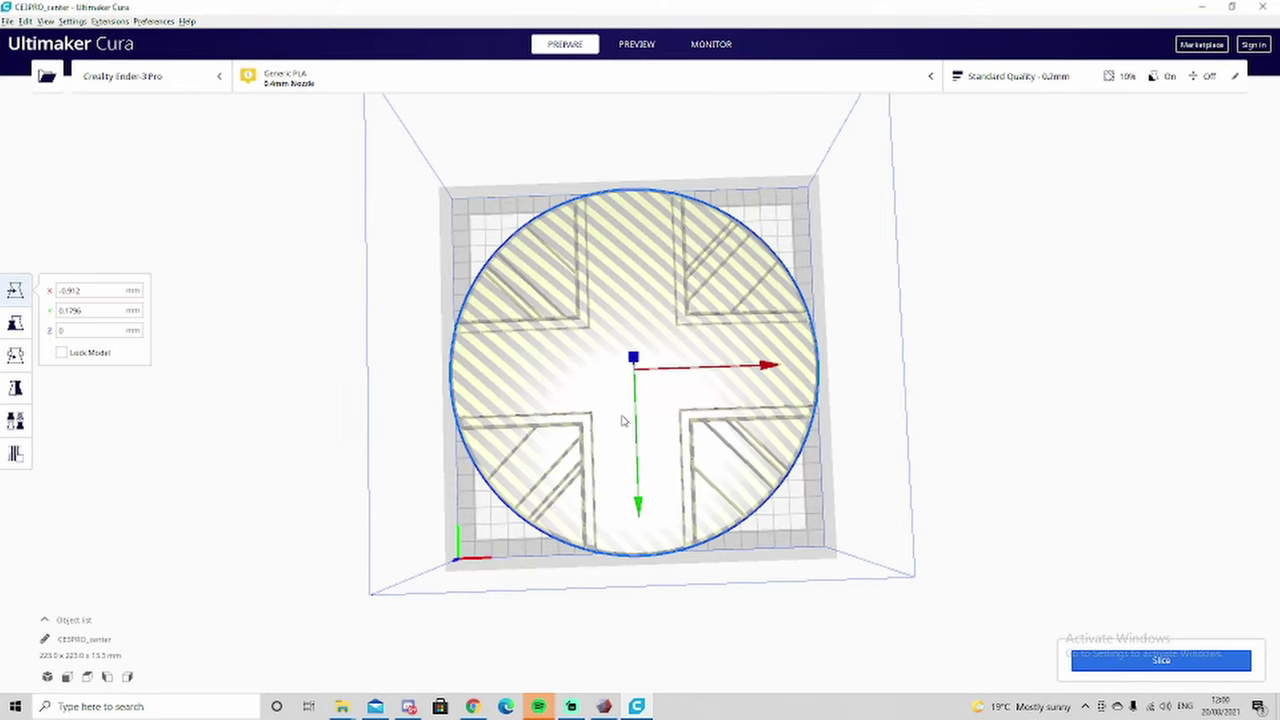
key(ctrl+d)
click(47, 78)
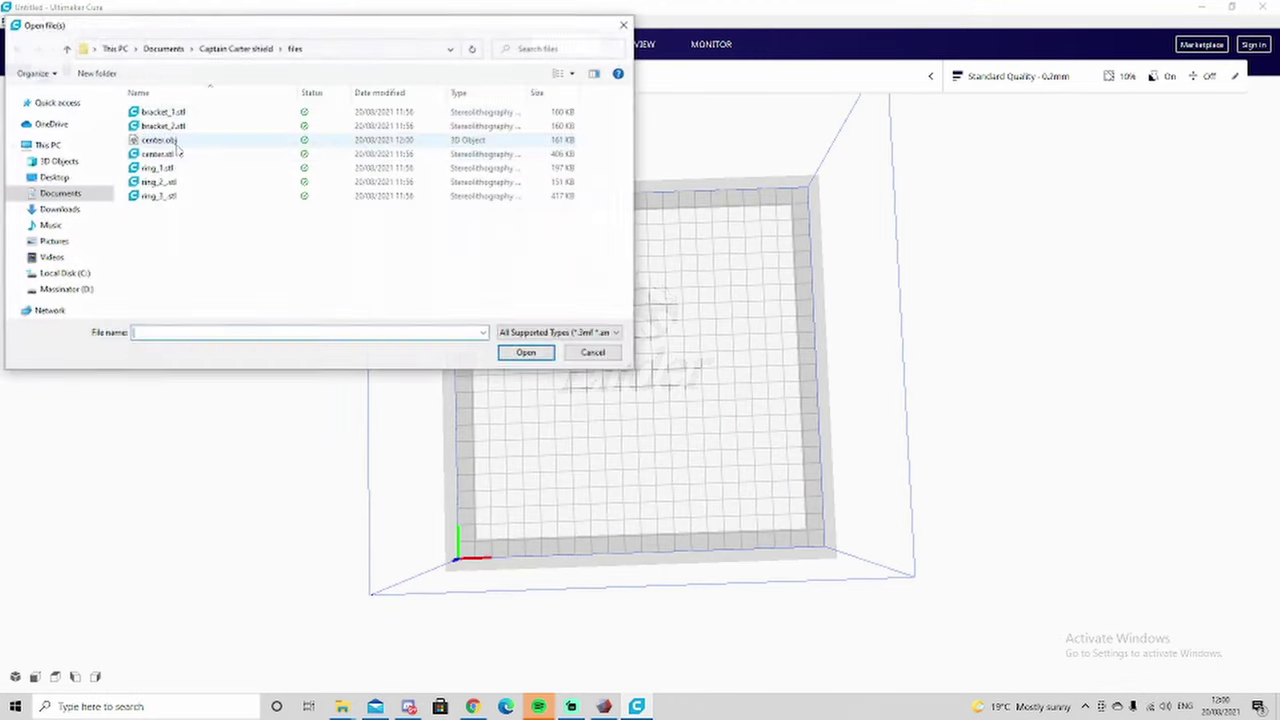
click(161, 50)
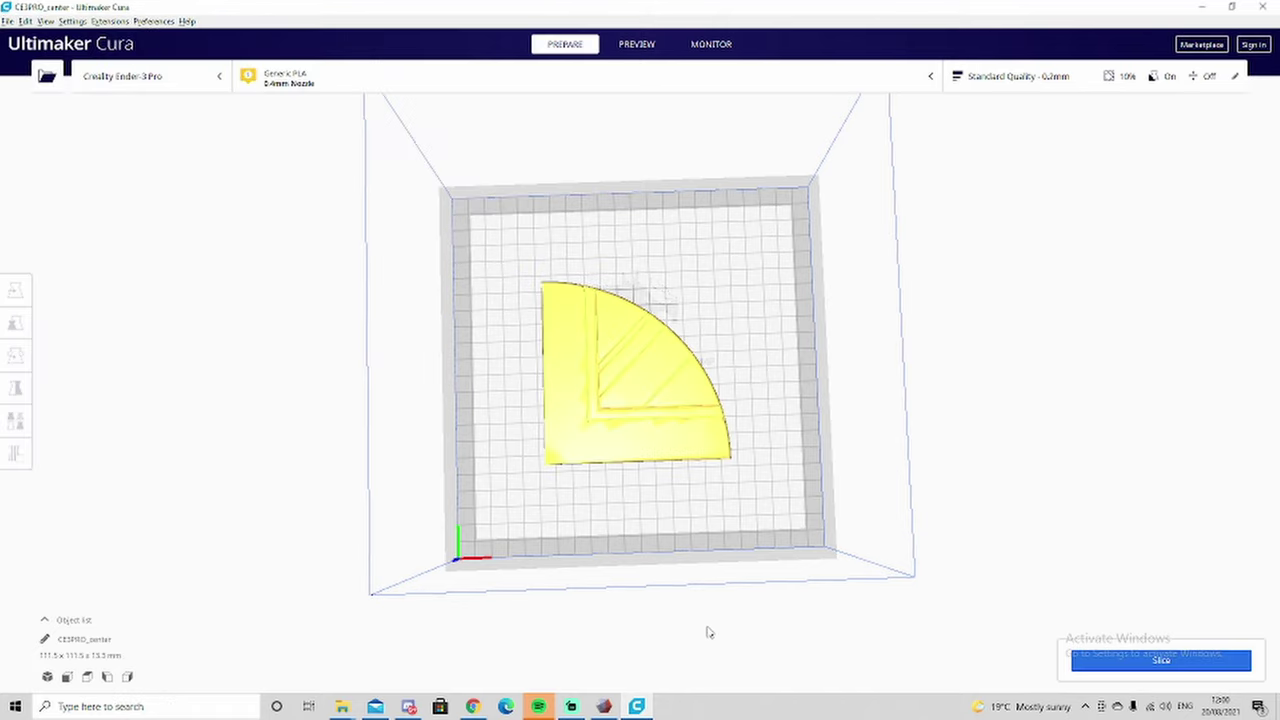
right_drag(709, 631, 705, 472)
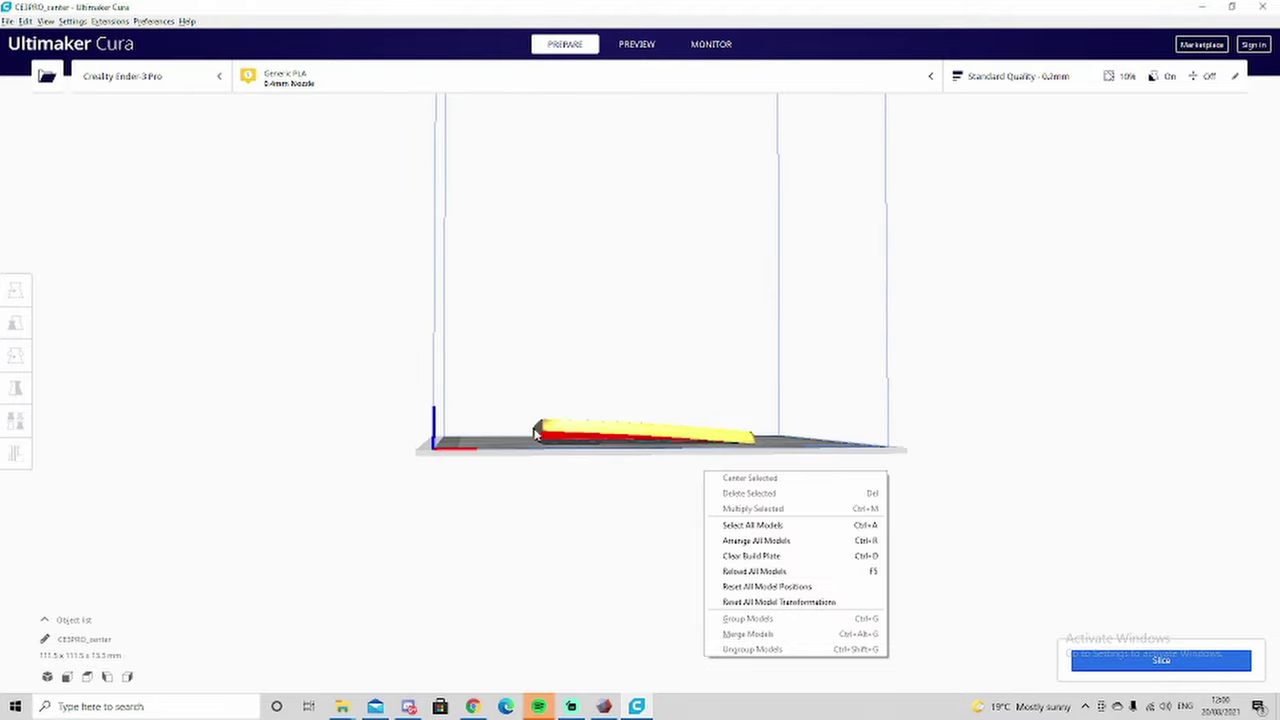
click(994, 343)
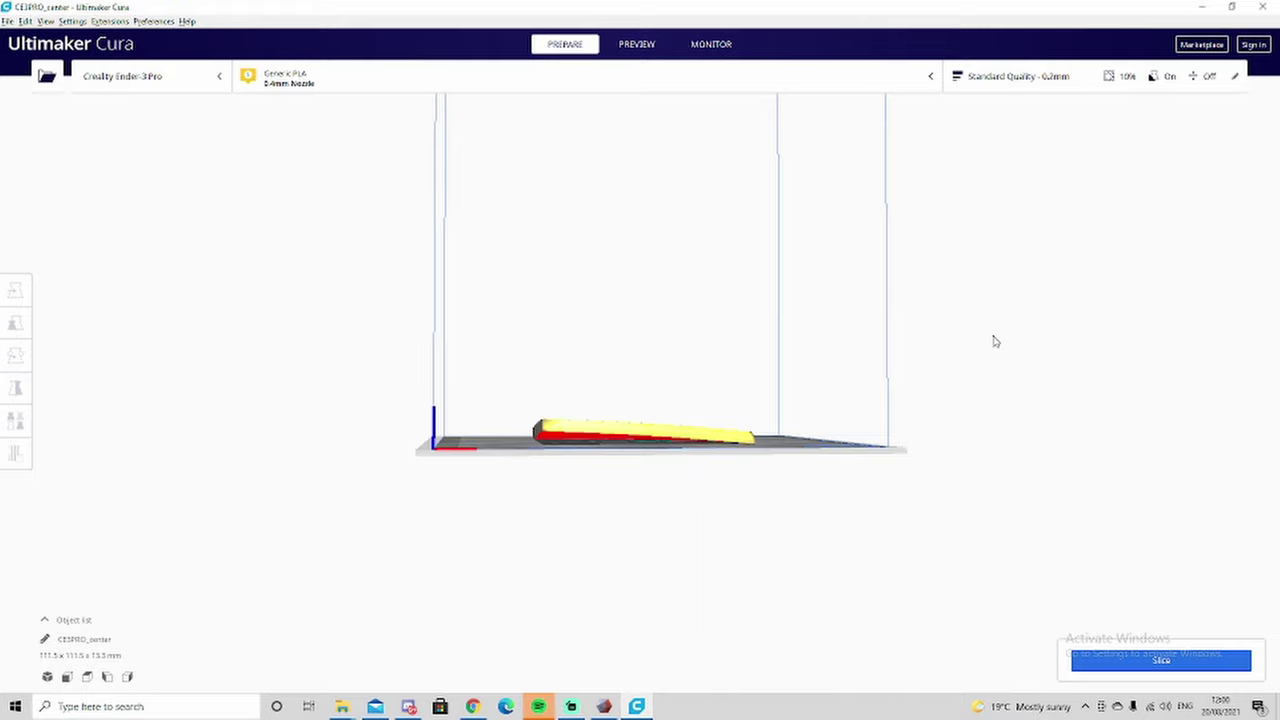
click(1143, 662)
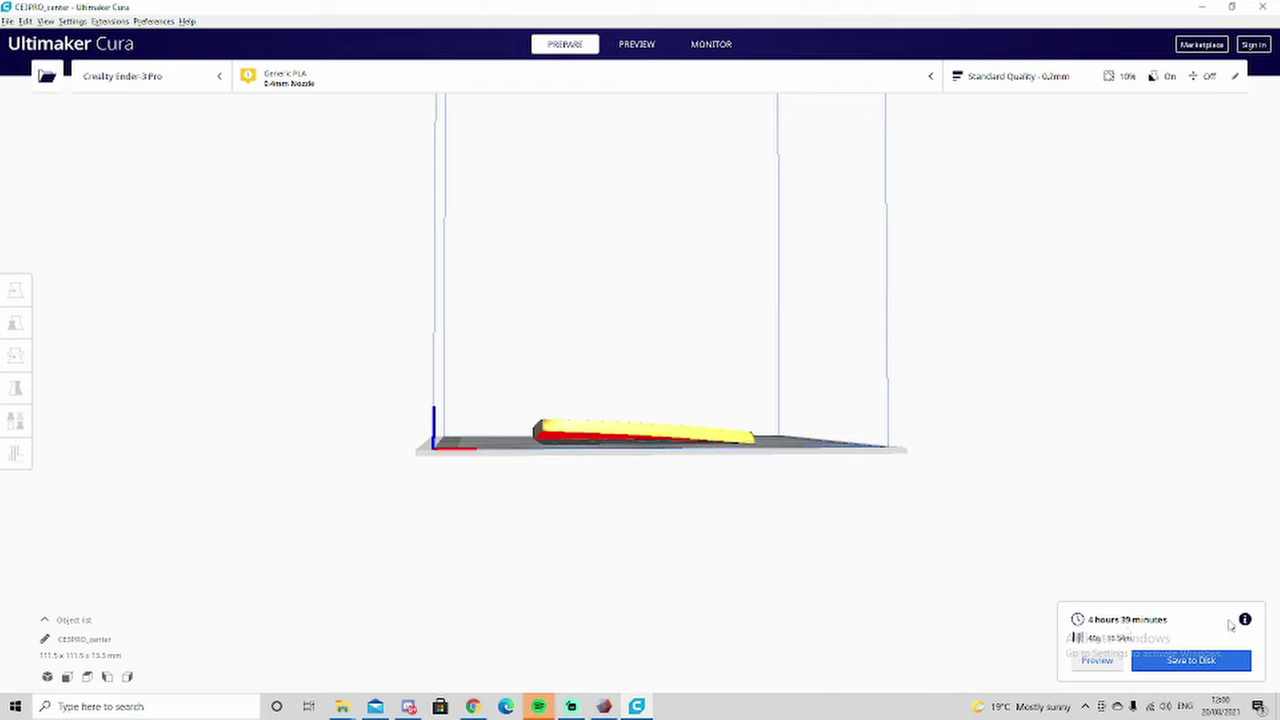
Rotate the centre piece upright about the red axis and re-slice for 3 hours 12 minutes, 27 g
mouse_move(1246, 622)
right_drag(806, 586, 762, 653)
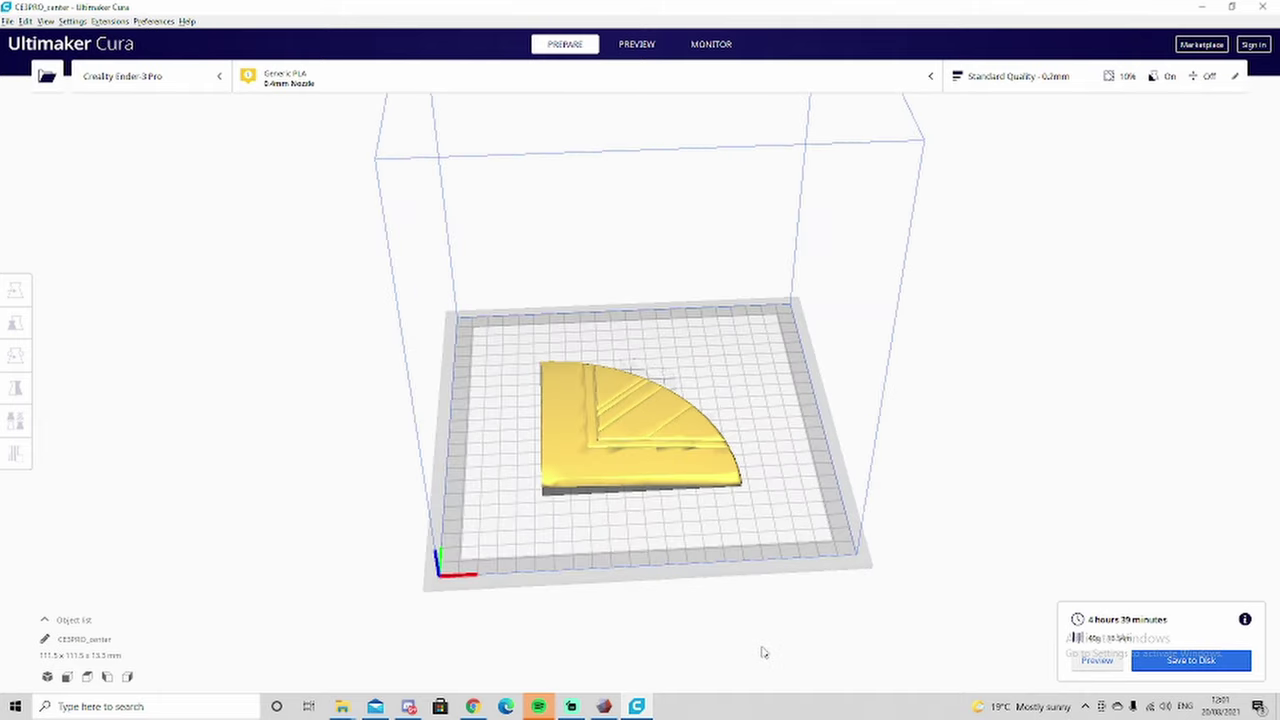
right_click(762, 653)
click(603, 457)
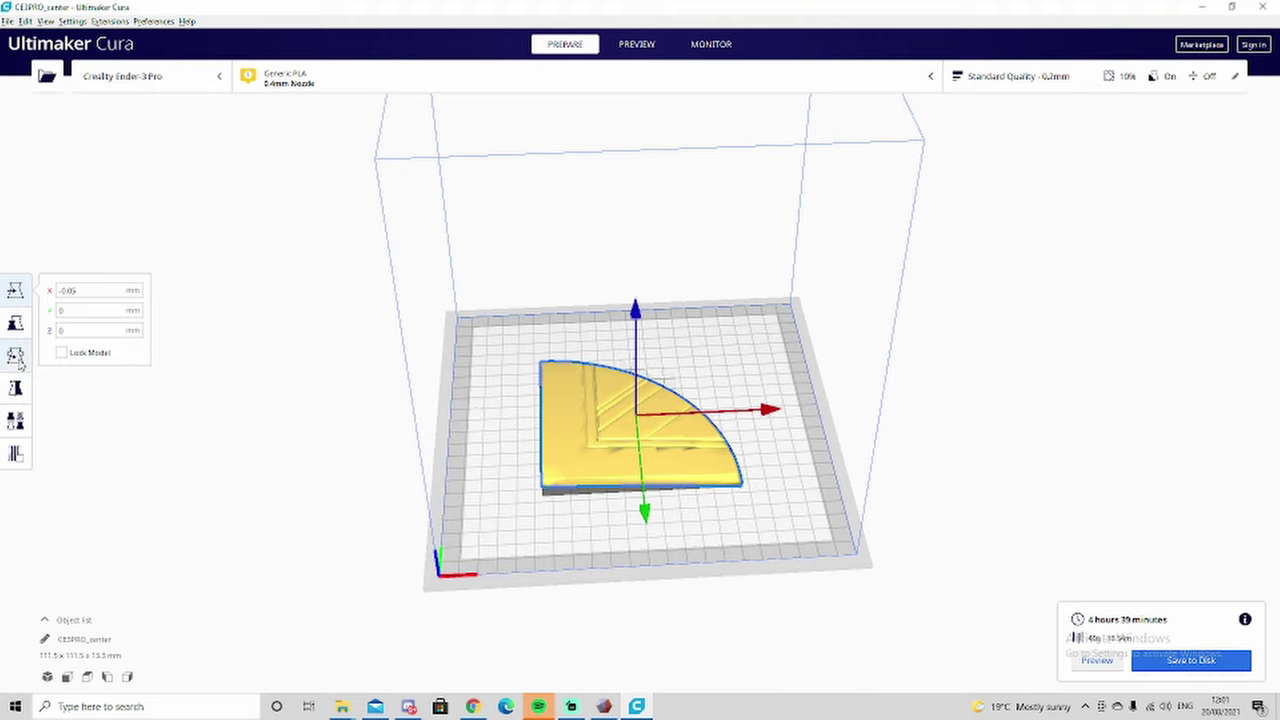
click(15, 356)
drag(633, 312, 666, 534)
click(973, 522)
right_drag(749, 549, 406, 466)
right_click(405, 464)
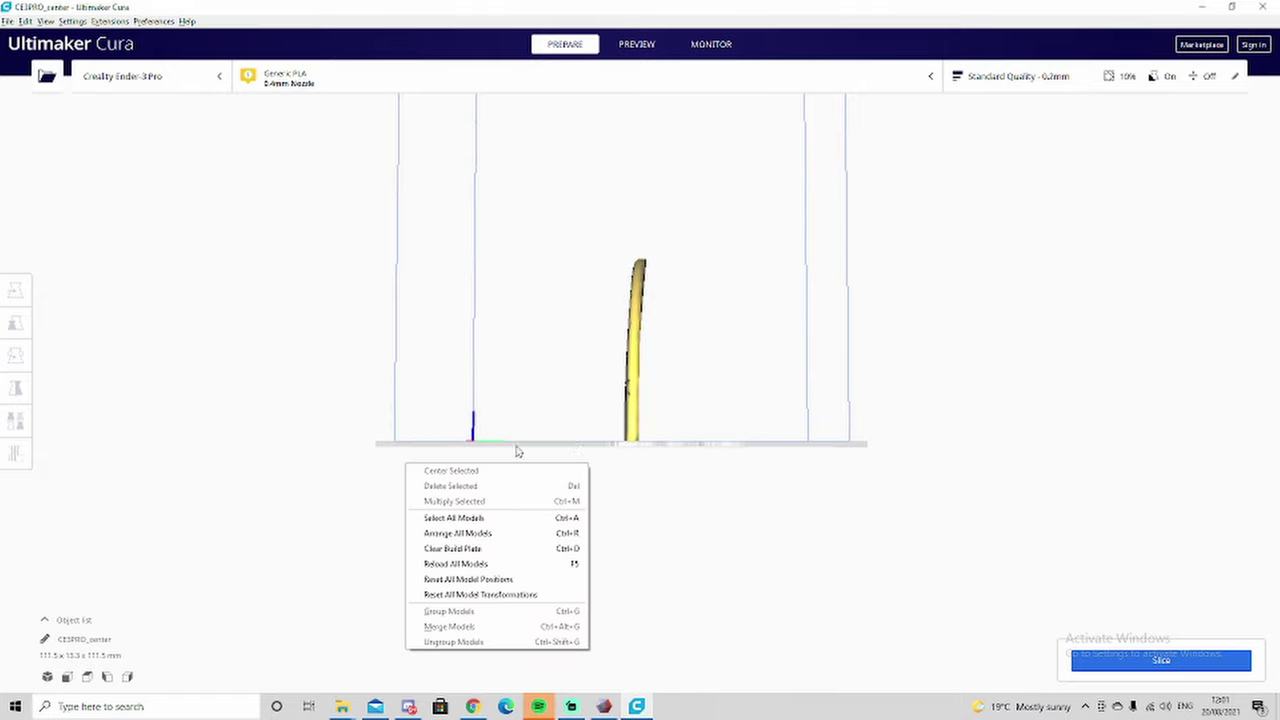
click(1160, 662)
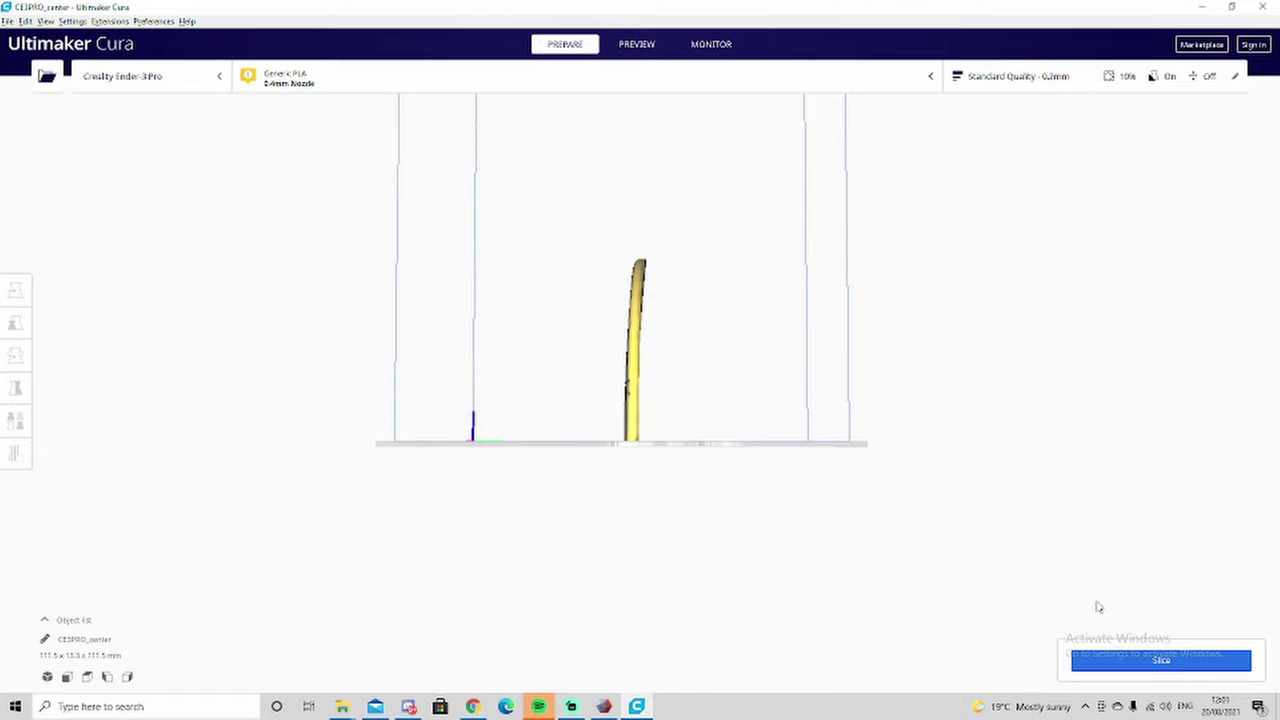
click(1158, 663)
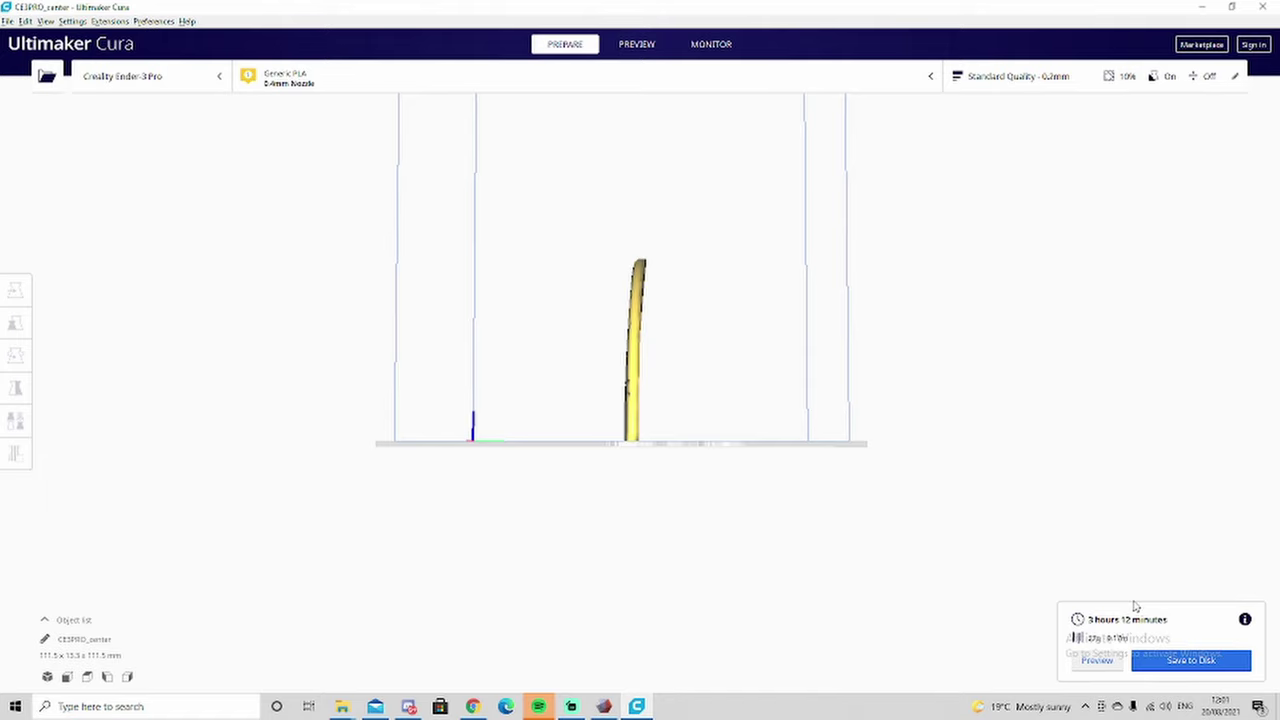
Inspect the flat CE3PRO_ring 1 arc and slice it, giving 4 hours 57 minutes and 44 g
key(alt+Tab)
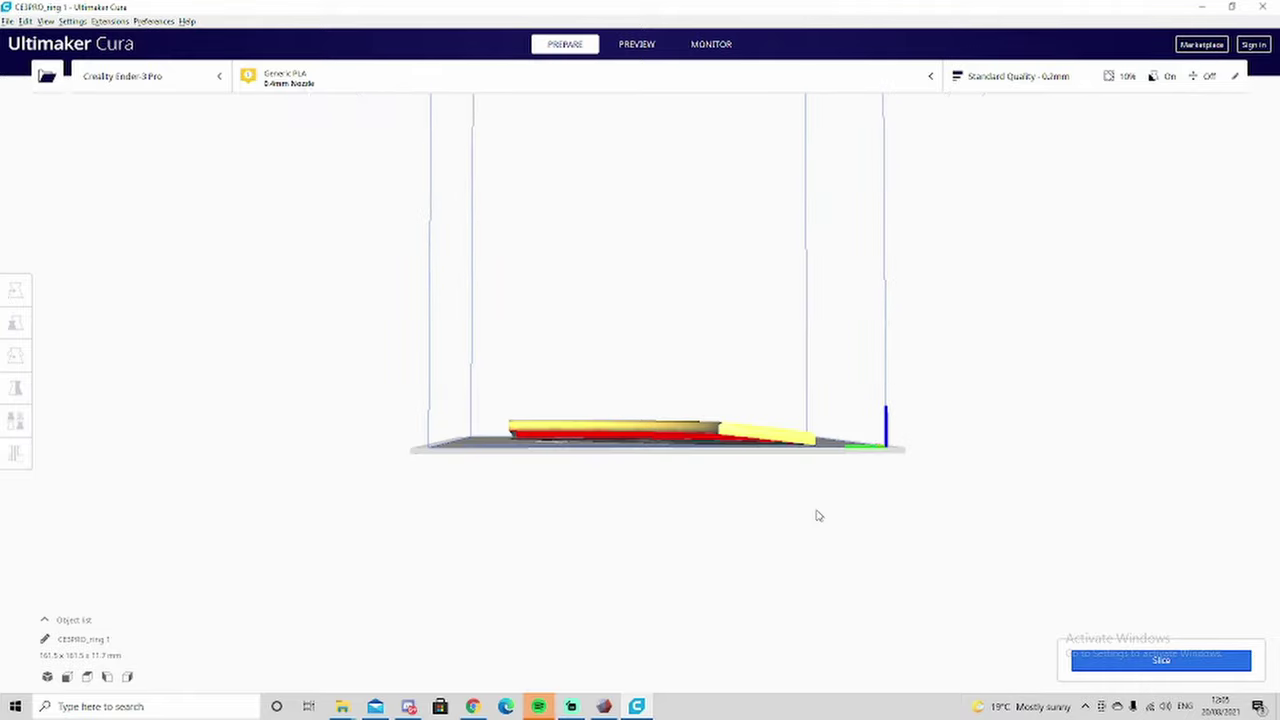
right_drag(817, 516, 860, 516)
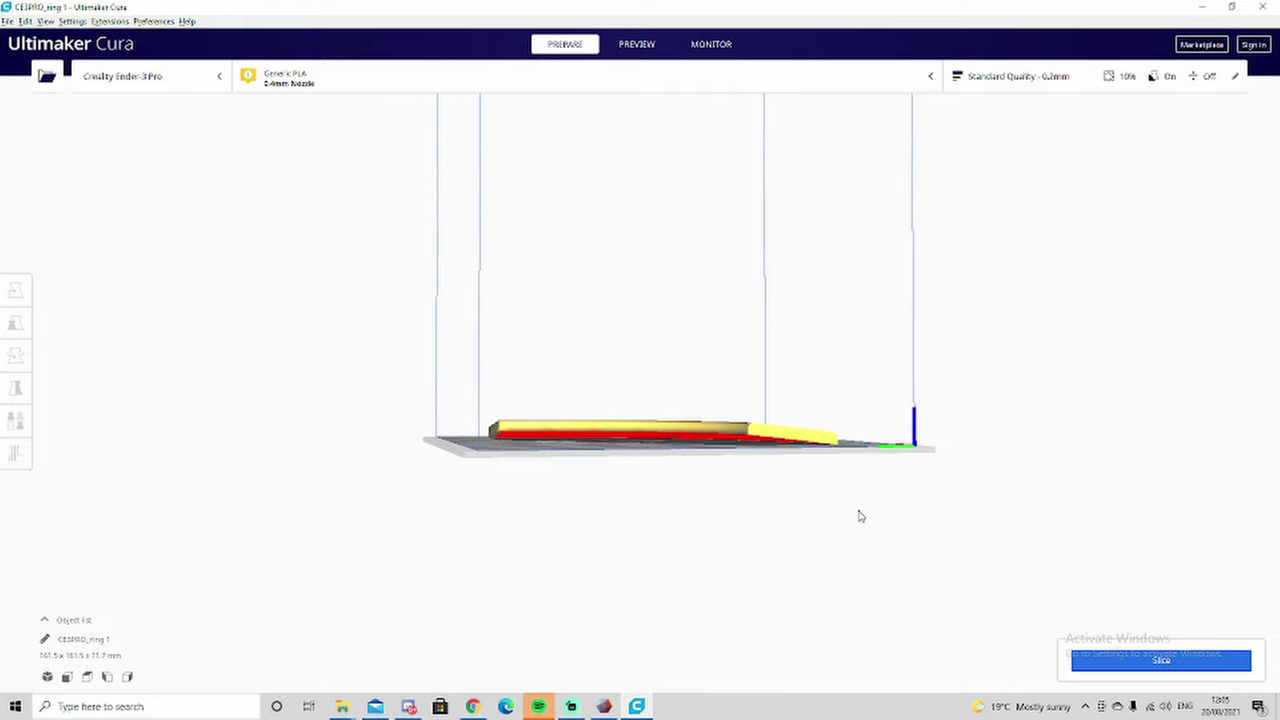
right_click(860, 516)
click(644, 543)
click(1125, 660)
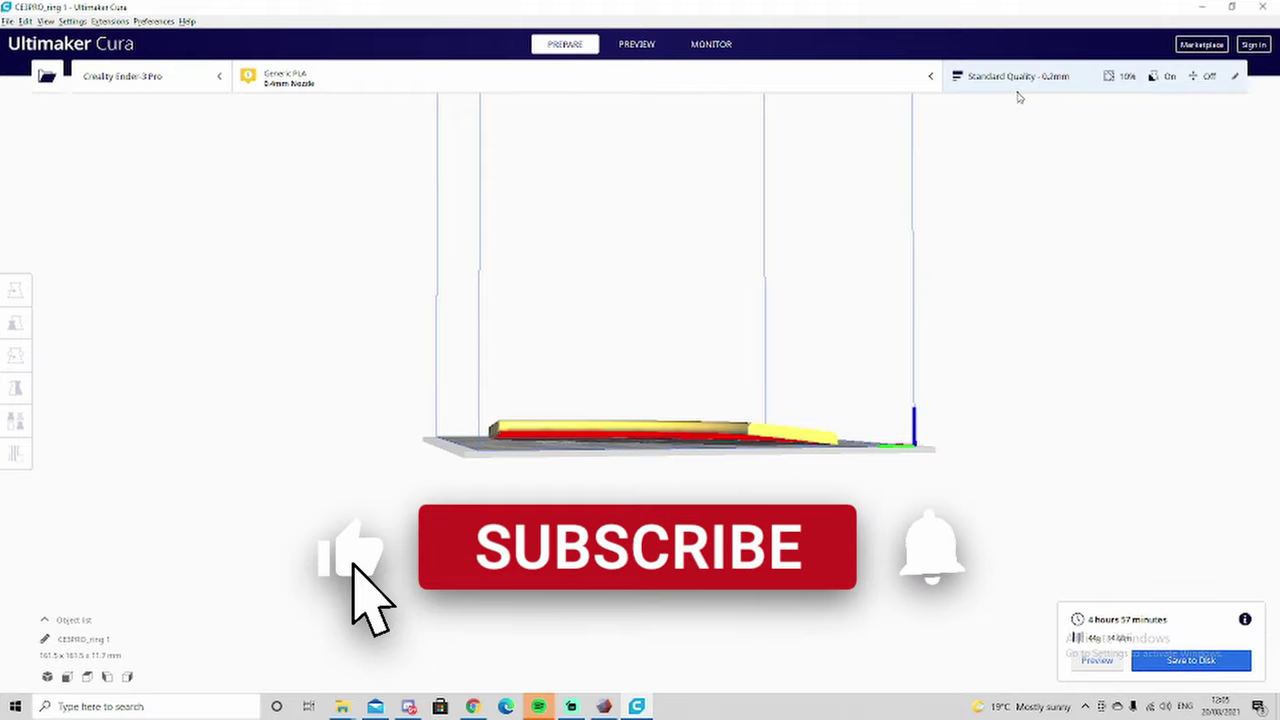
right_drag(1079, 505, 987, 449)
Rotate CE3PRO_ring 1 upright to 11.7 x 161.5 x 161.5 mm and re-slice for 4 hours 54 minutes
click(640, 44)
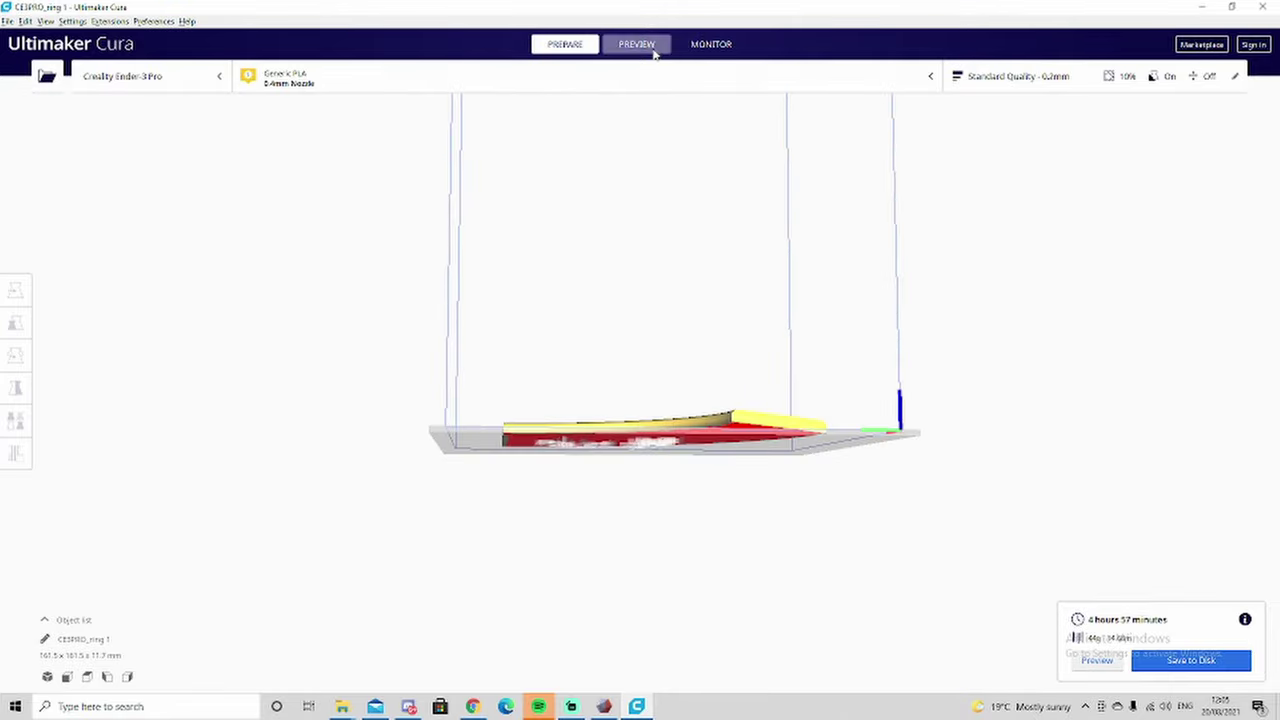
right_drag(809, 239, 966, 478)
click(565, 44)
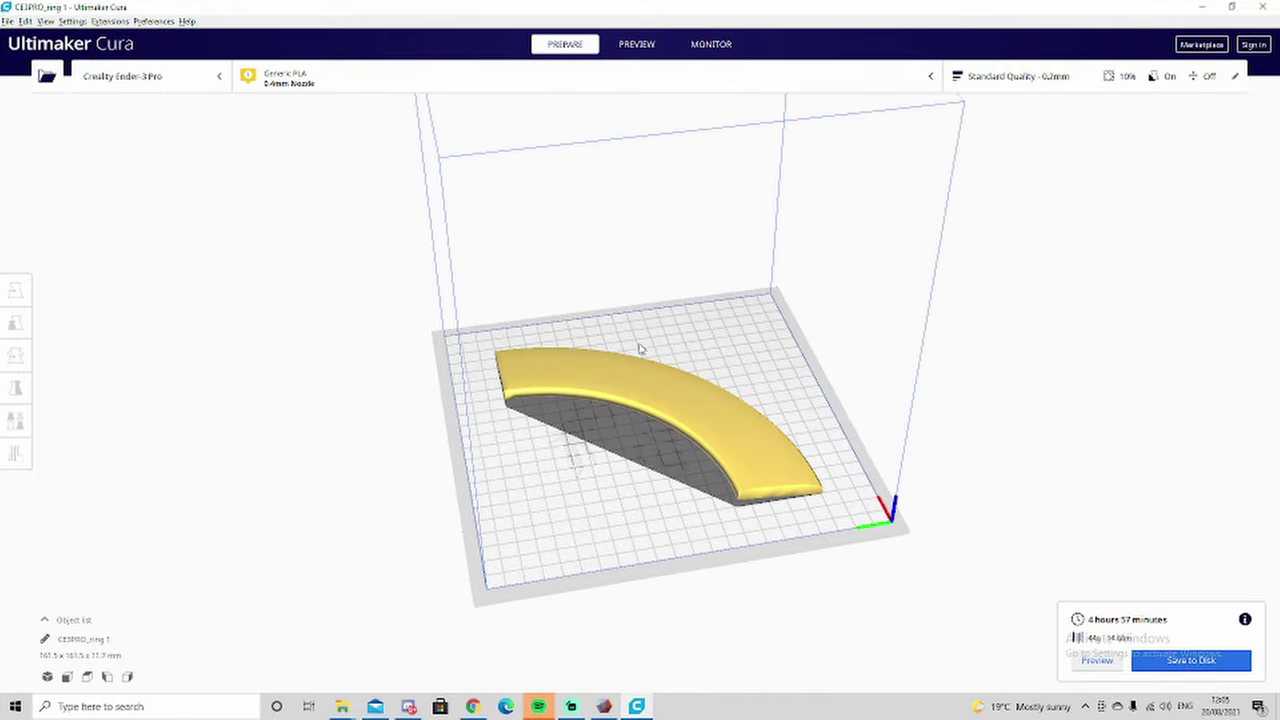
click(646, 388)
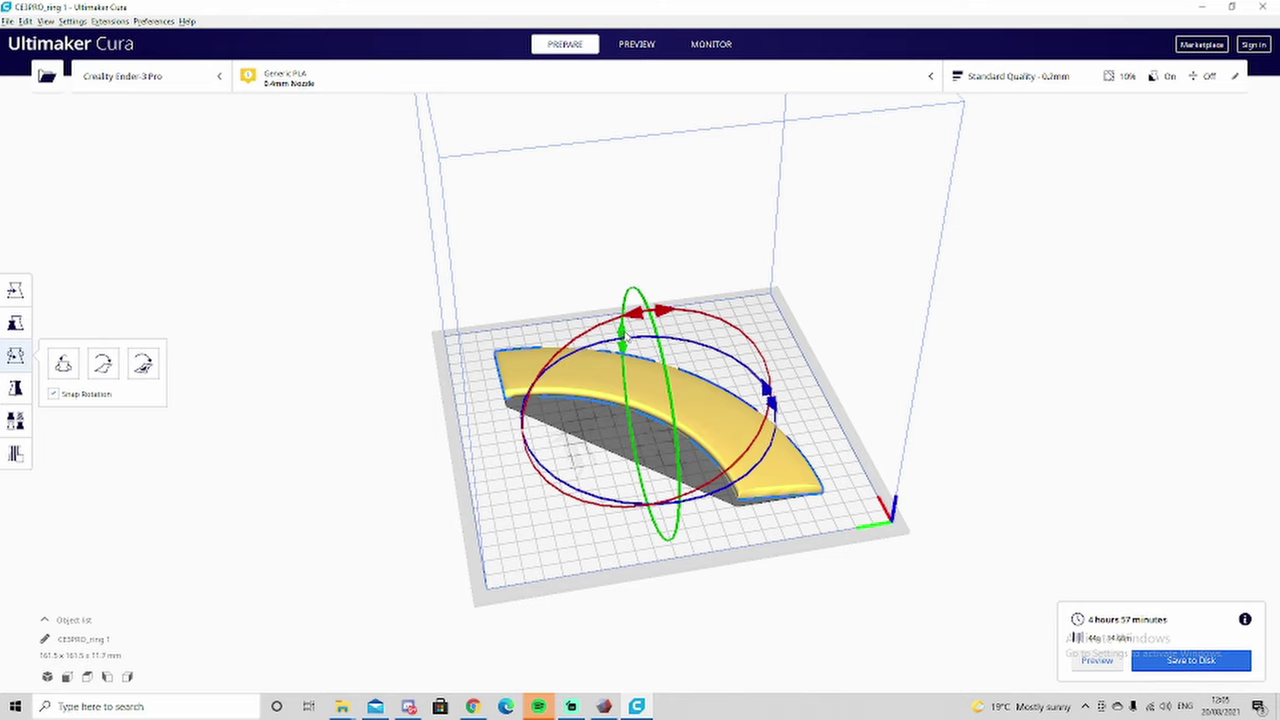
drag(630, 332, 731, 209)
click(815, 440)
right_drag(877, 426, 988, 359)
right_click(988, 359)
click(1156, 655)
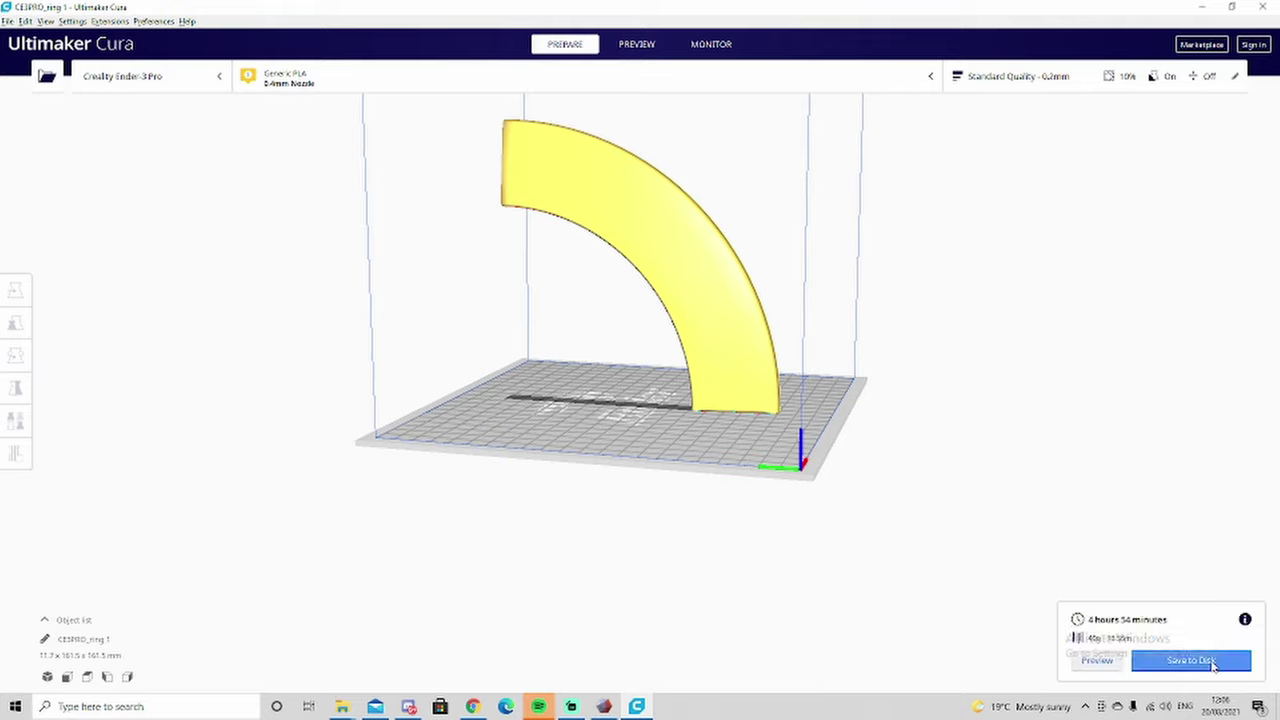
Inspect the sliced ring piece's layers in Preview, orbiting until the arch faces the viewer
click(634, 46)
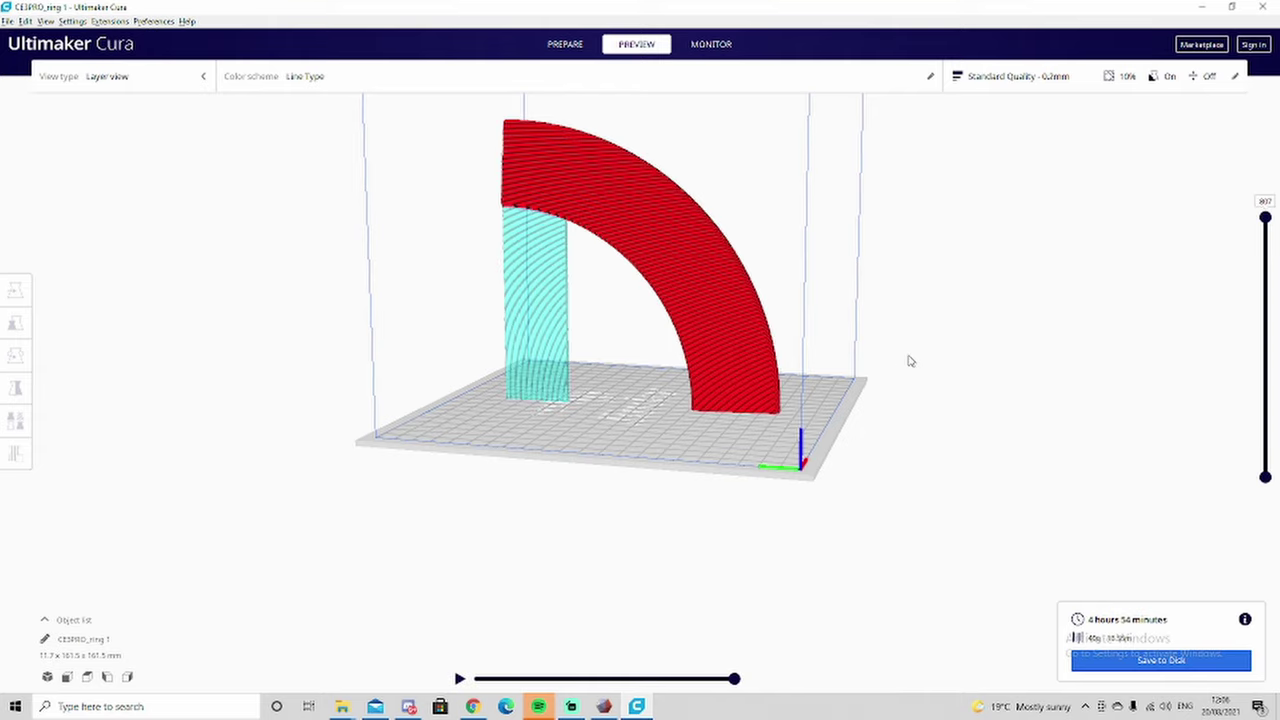
right_drag(920, 360, 1061, 232)
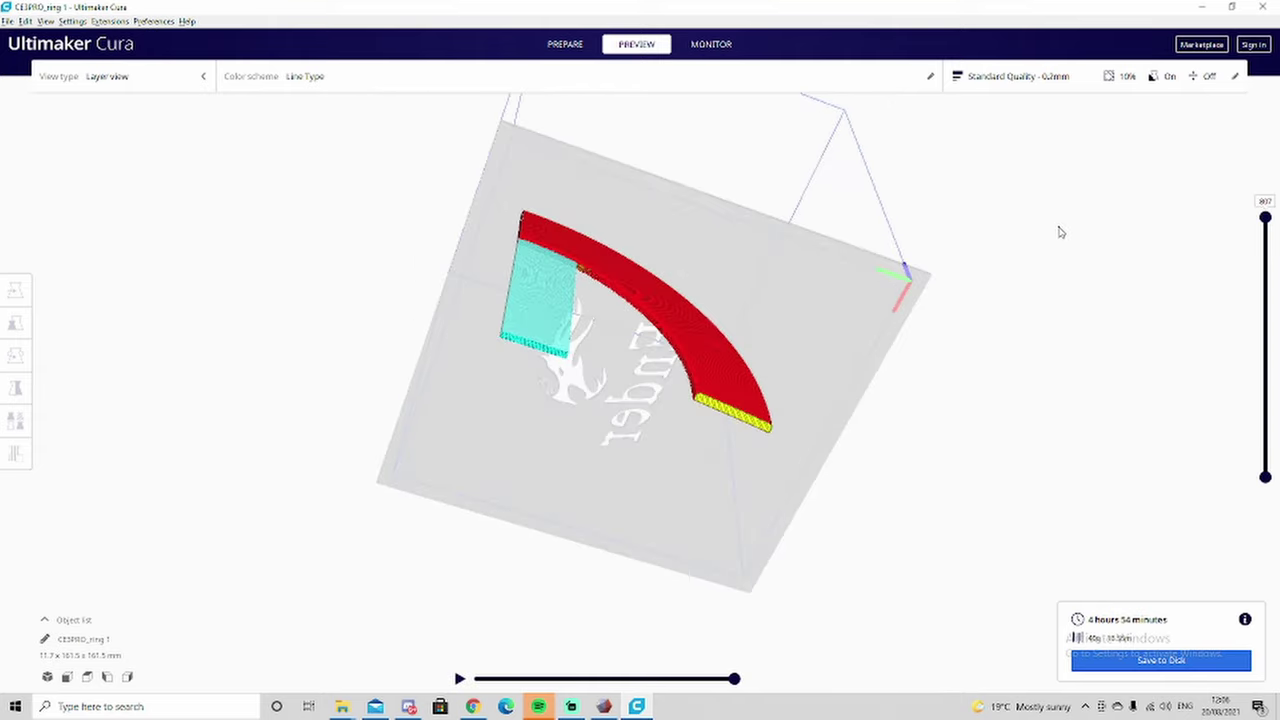
right_drag(1060, 232, 990, 360)
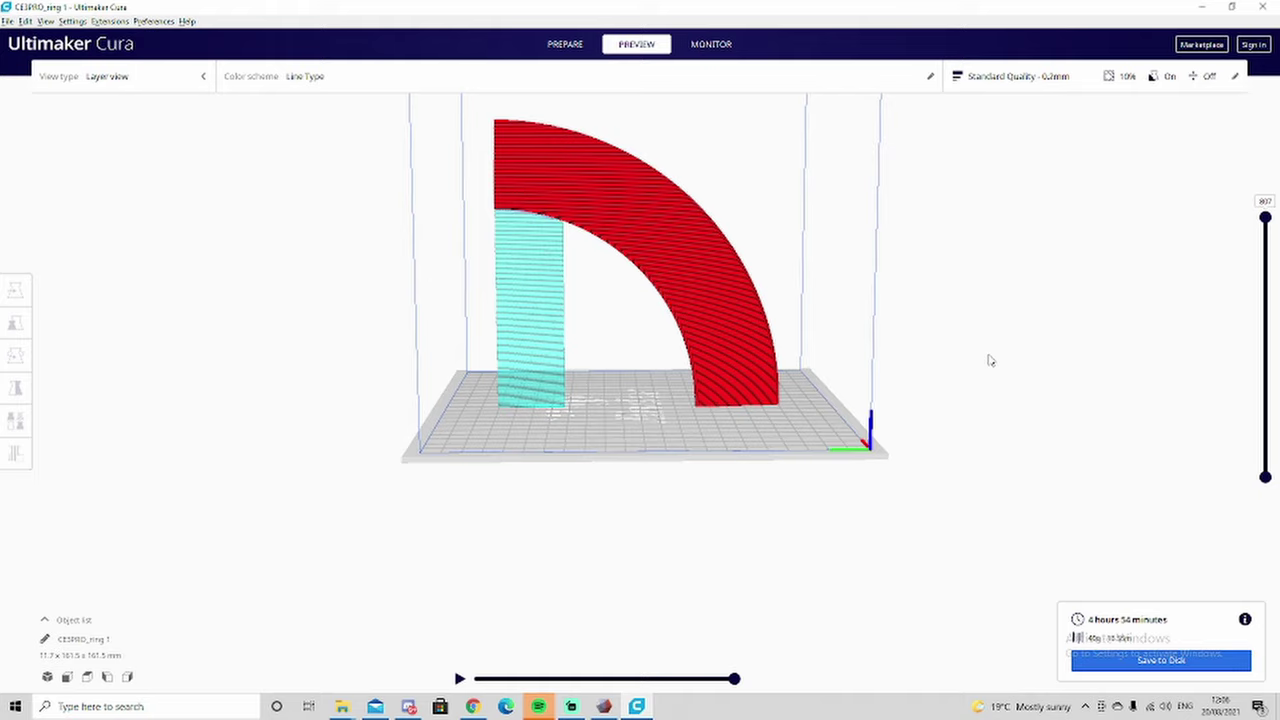
Save the sliced G-code to disk as 'ring 1'
mouse_move(1245, 620)
click(1153, 662)
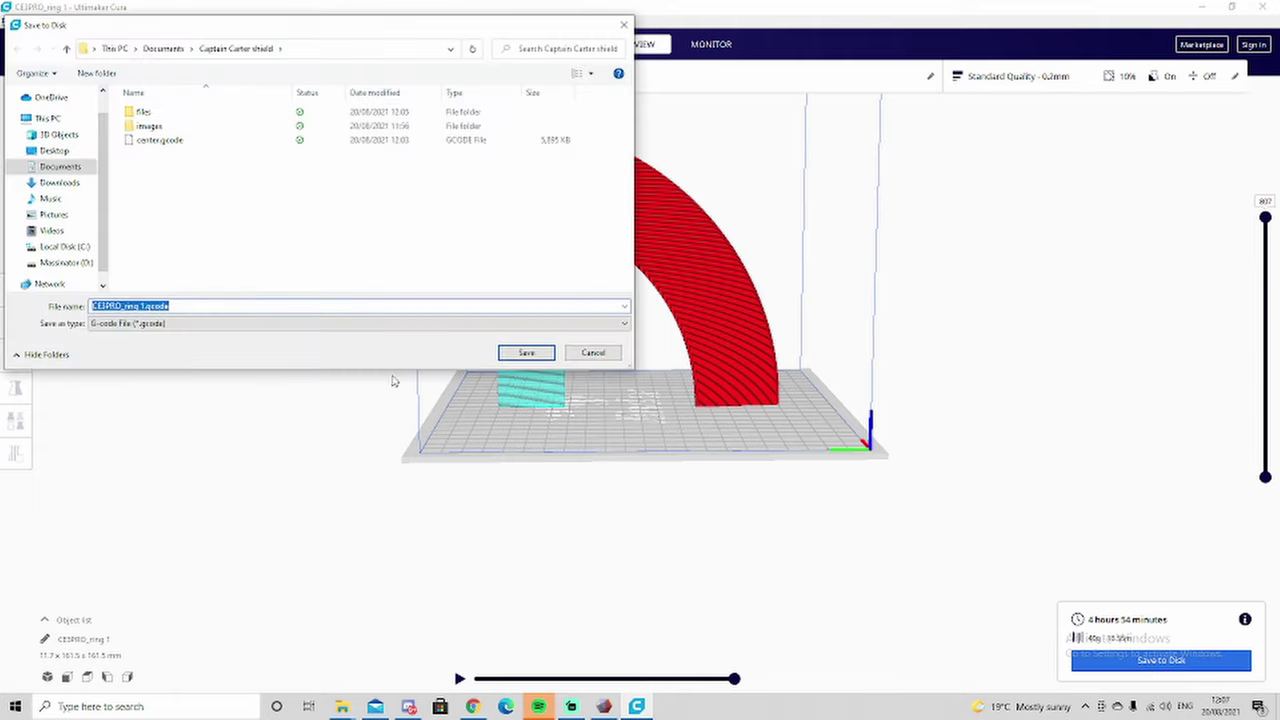
text(ring)
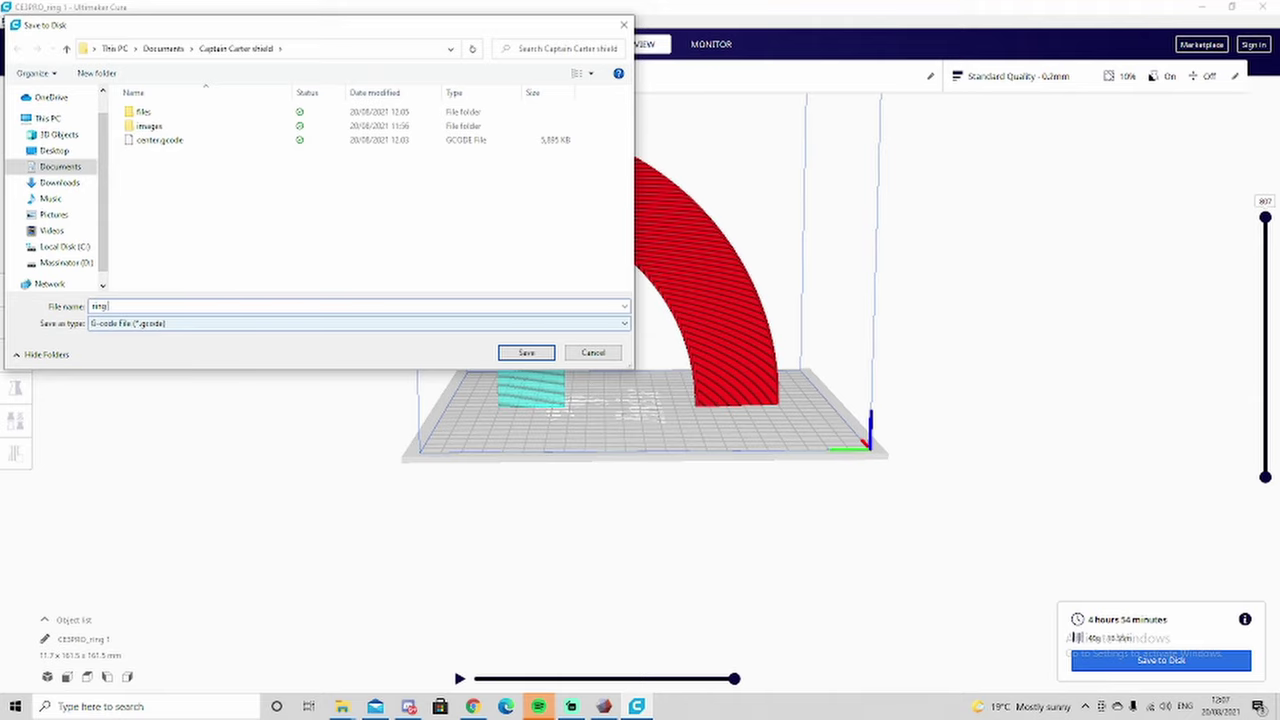
text( 1)
key(Return)
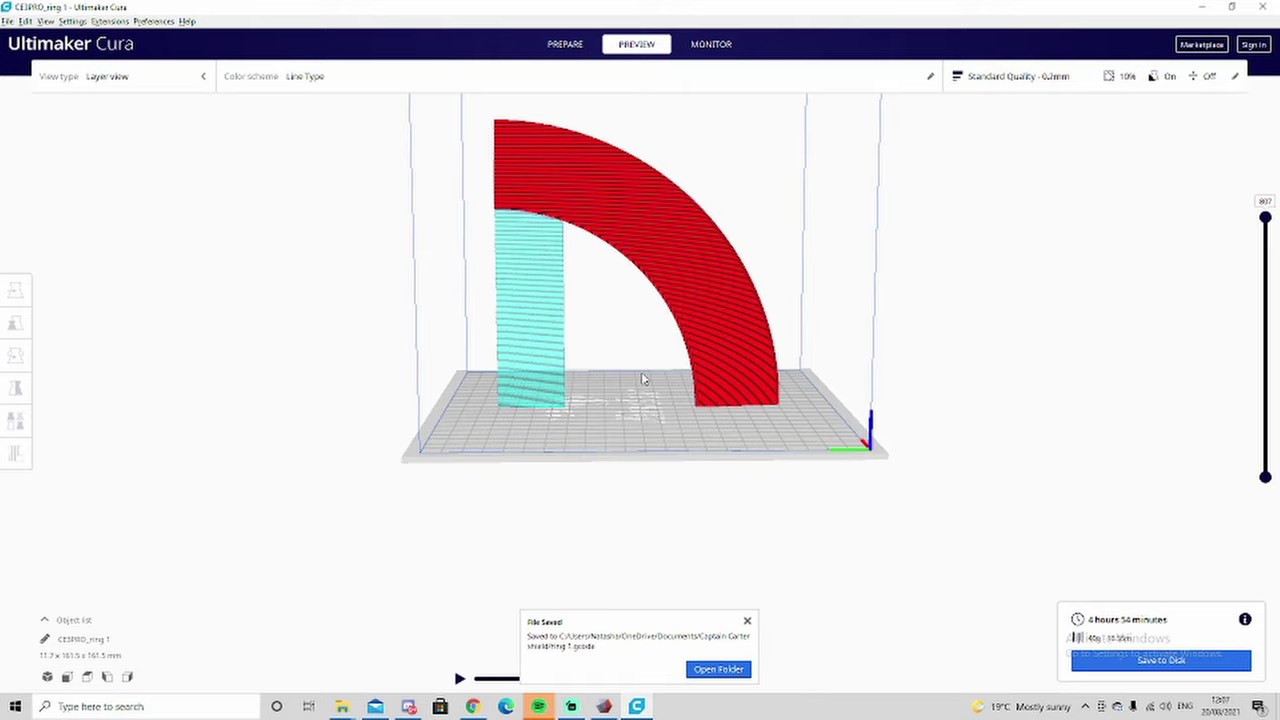
Delete the ring 1 model from the build plate and switch to Meshmixer
click(690, 300)
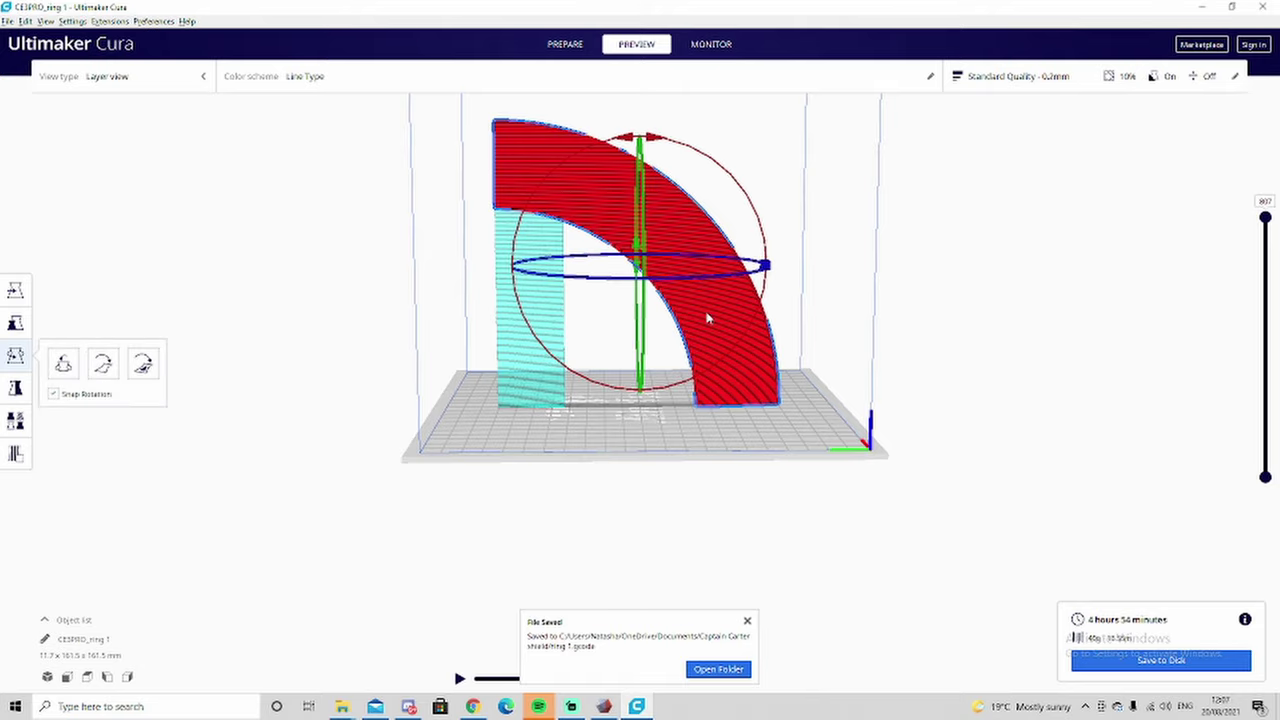
key(Delete)
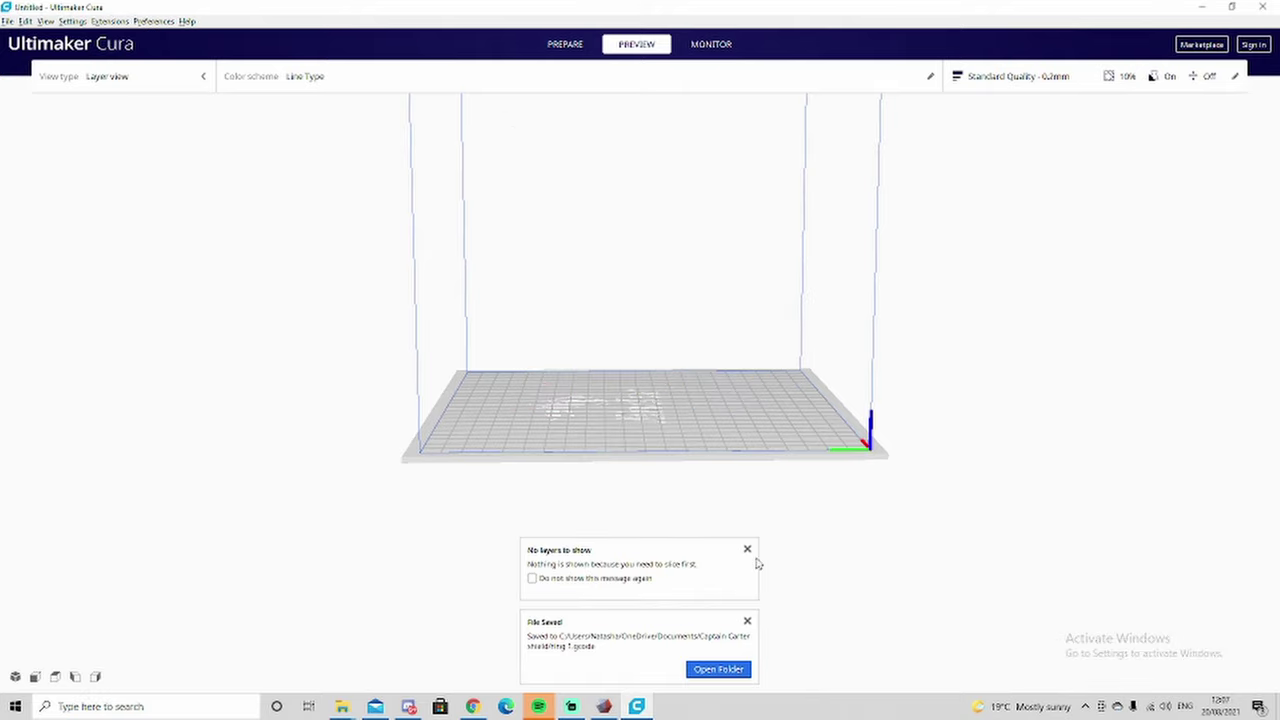
click(603, 706)
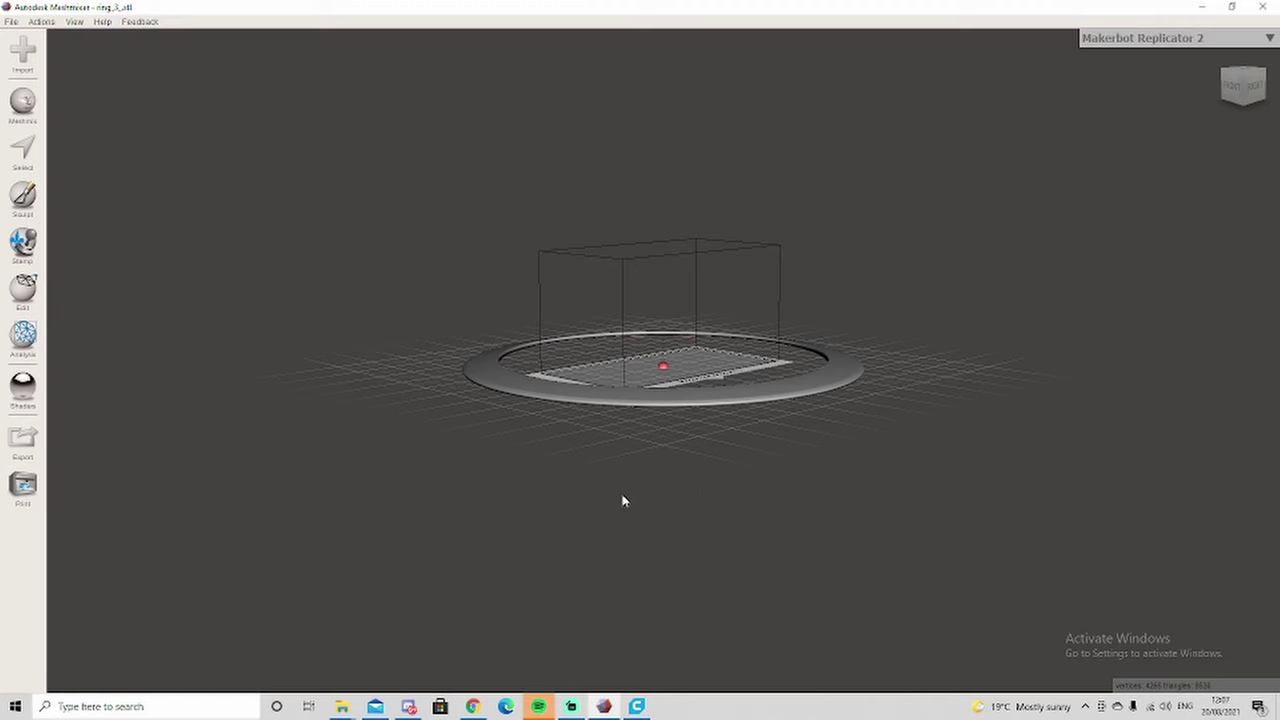
From a top view, generate face groups on the ring and set a vertical plane cut across it
click(1250, 76)
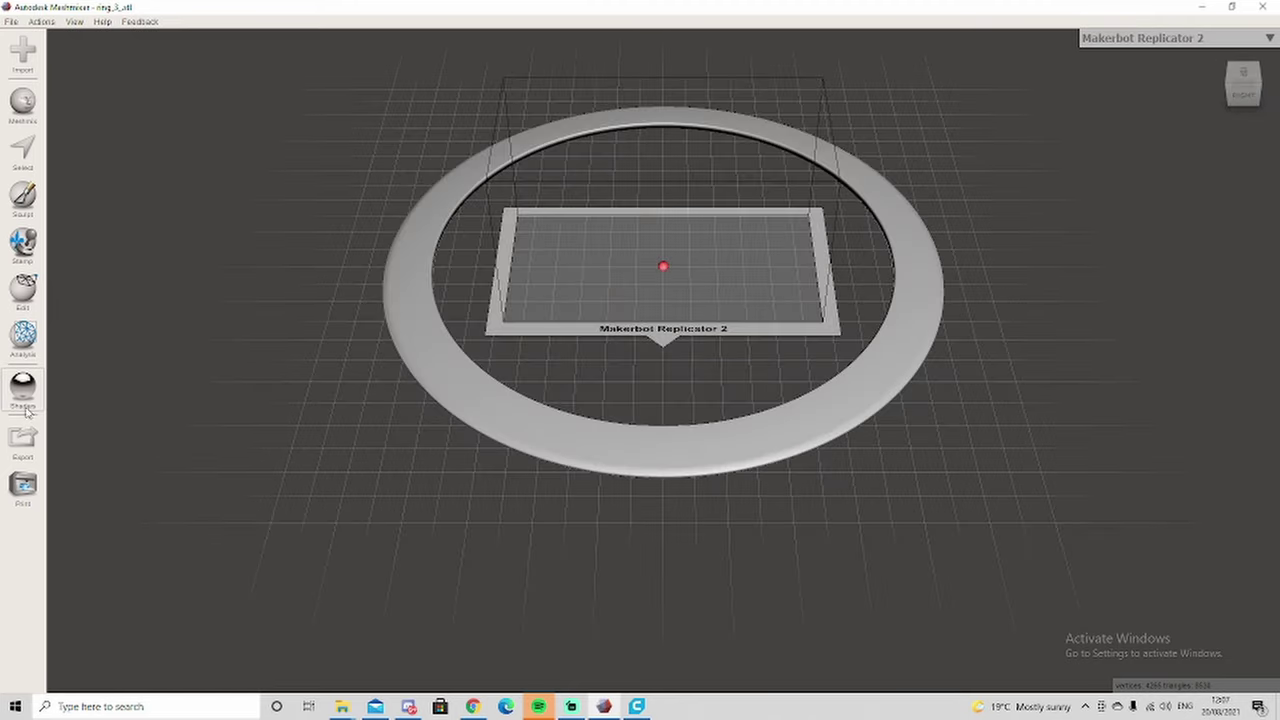
mouse_move(25, 290)
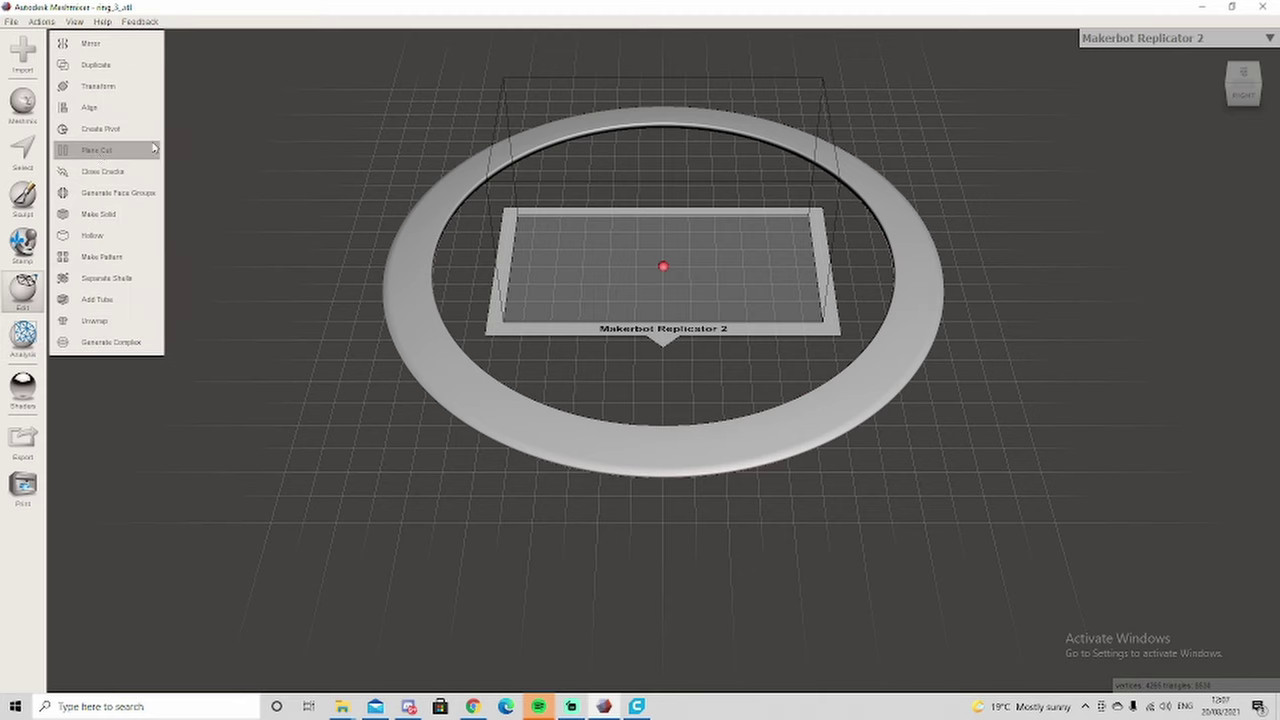
click(104, 193)
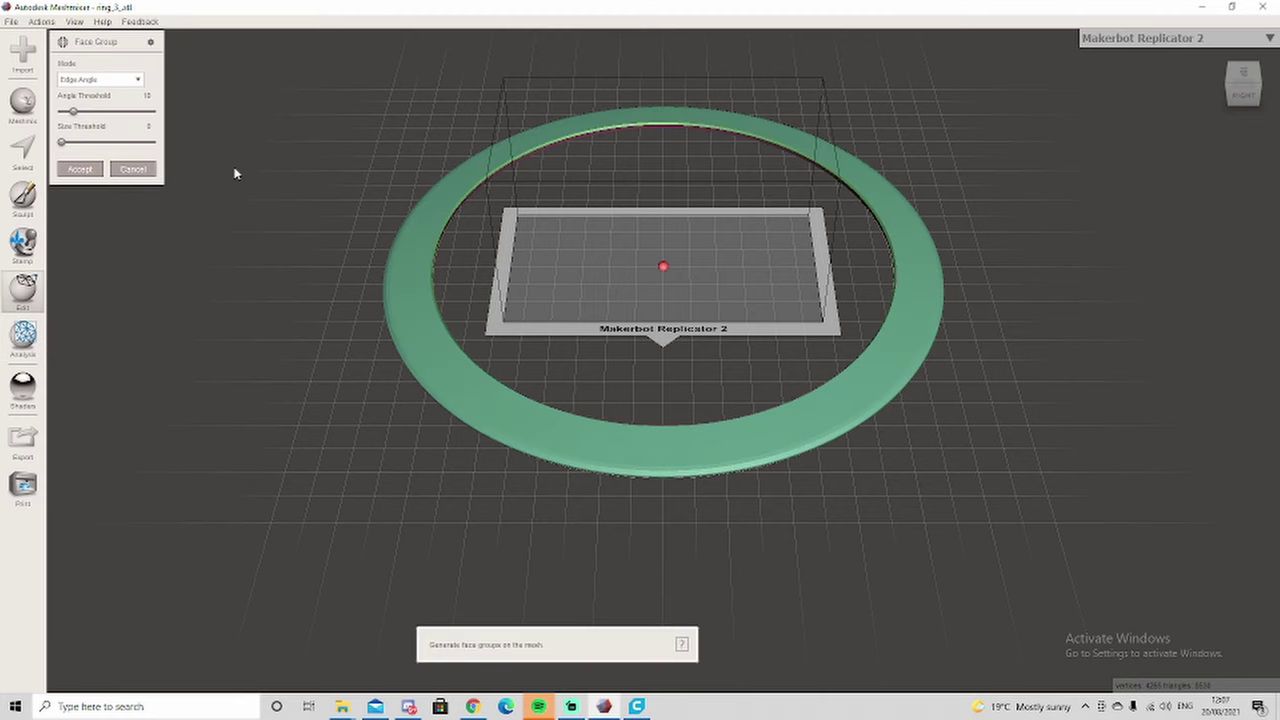
click(80, 169)
mouse_move(23, 290)
click(90, 148)
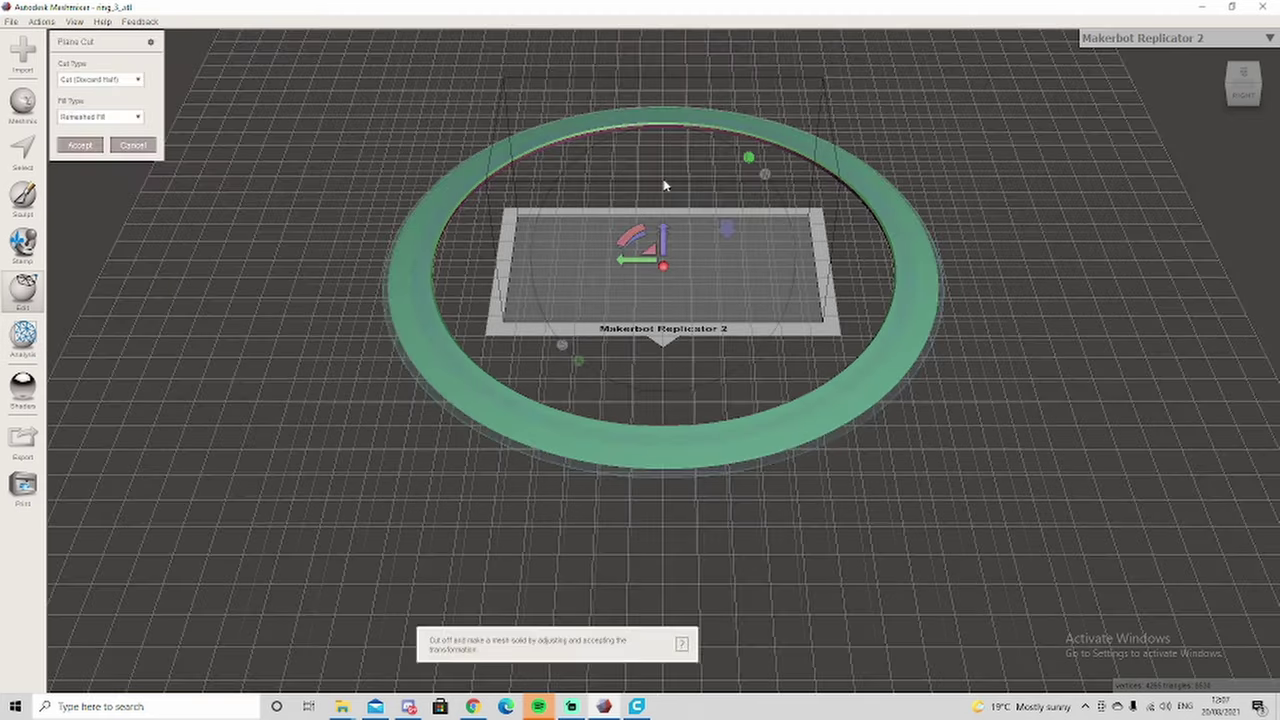
drag(638, 234, 986, 94)
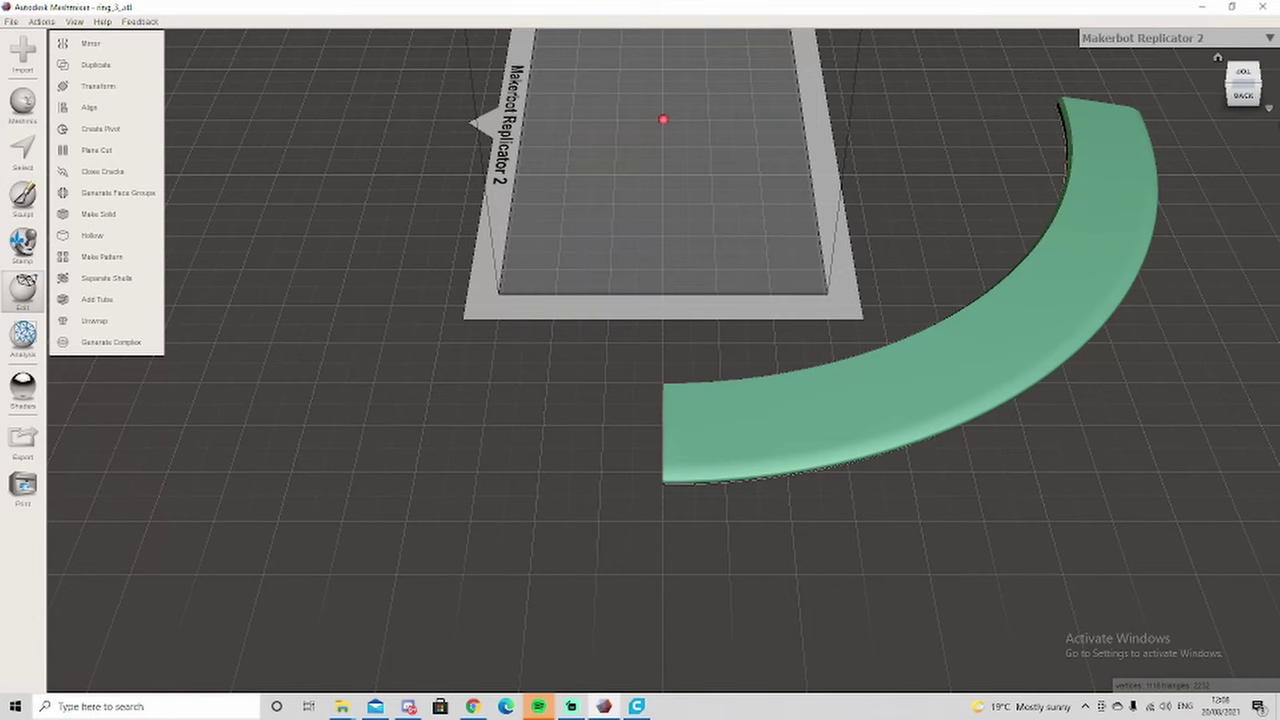
Position a second plane cut diagonally across the middle of the arc
click(1259, 94)
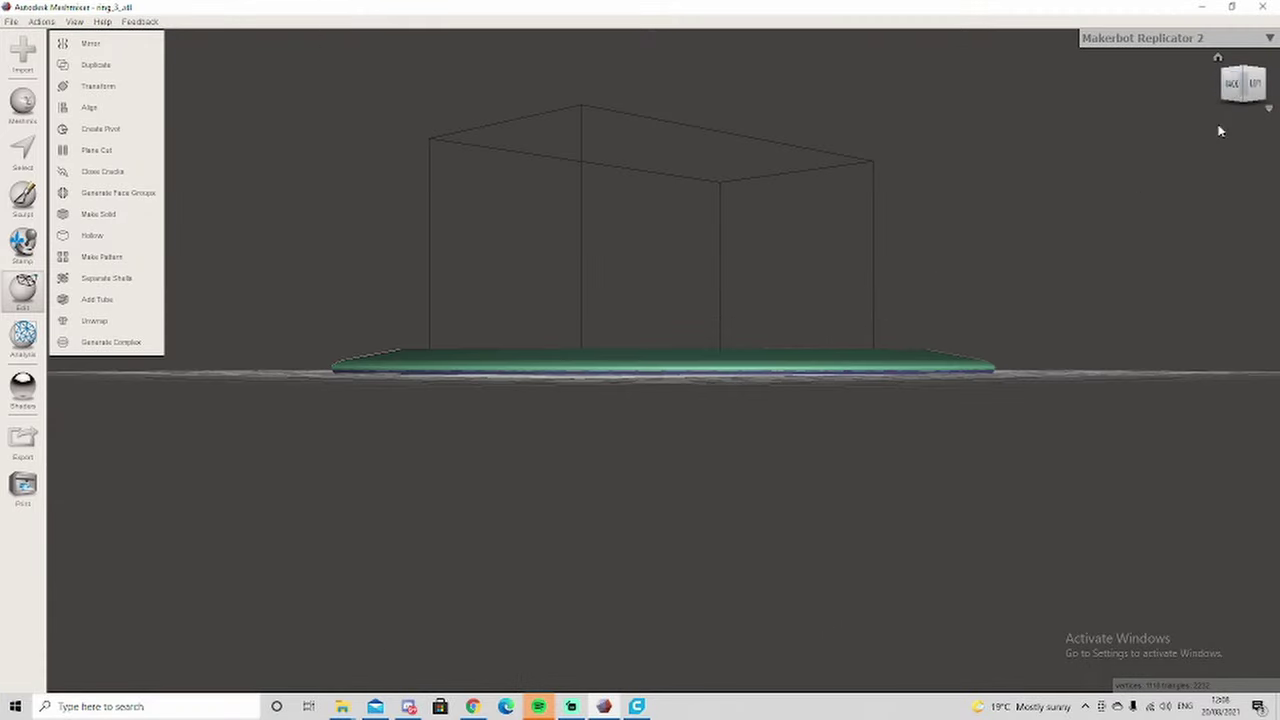
click(1245, 74)
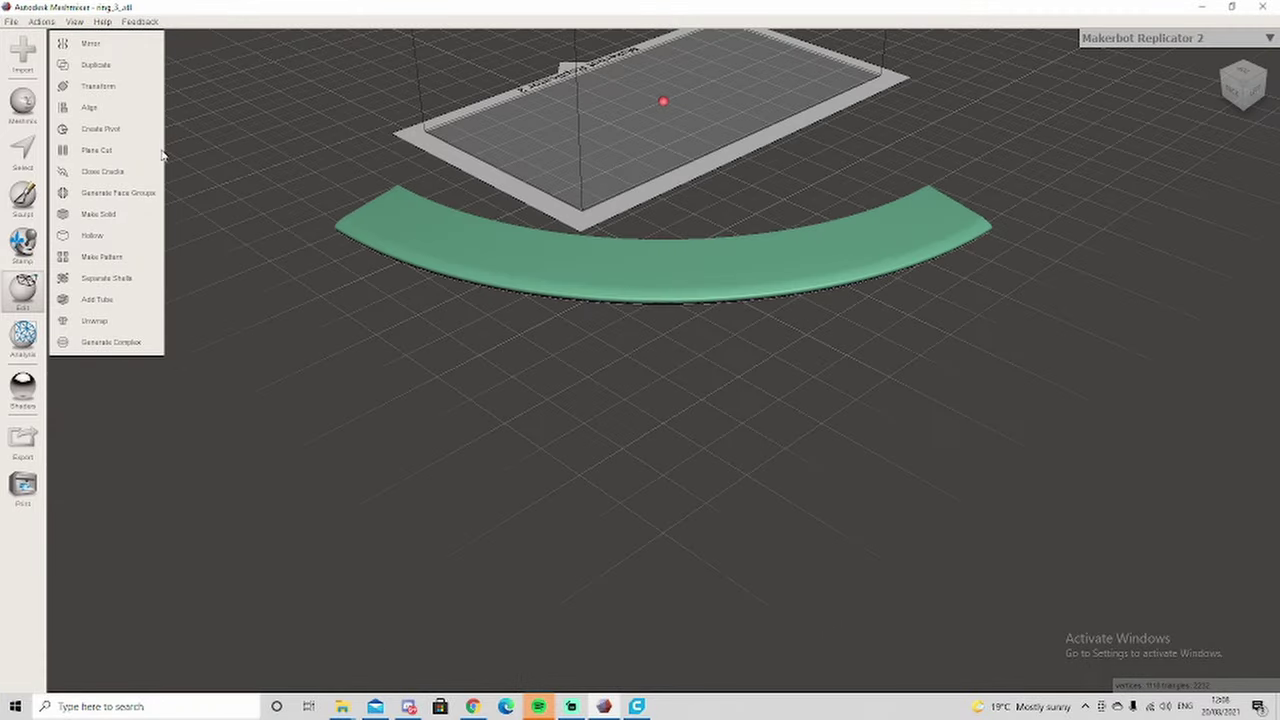
click(93, 152)
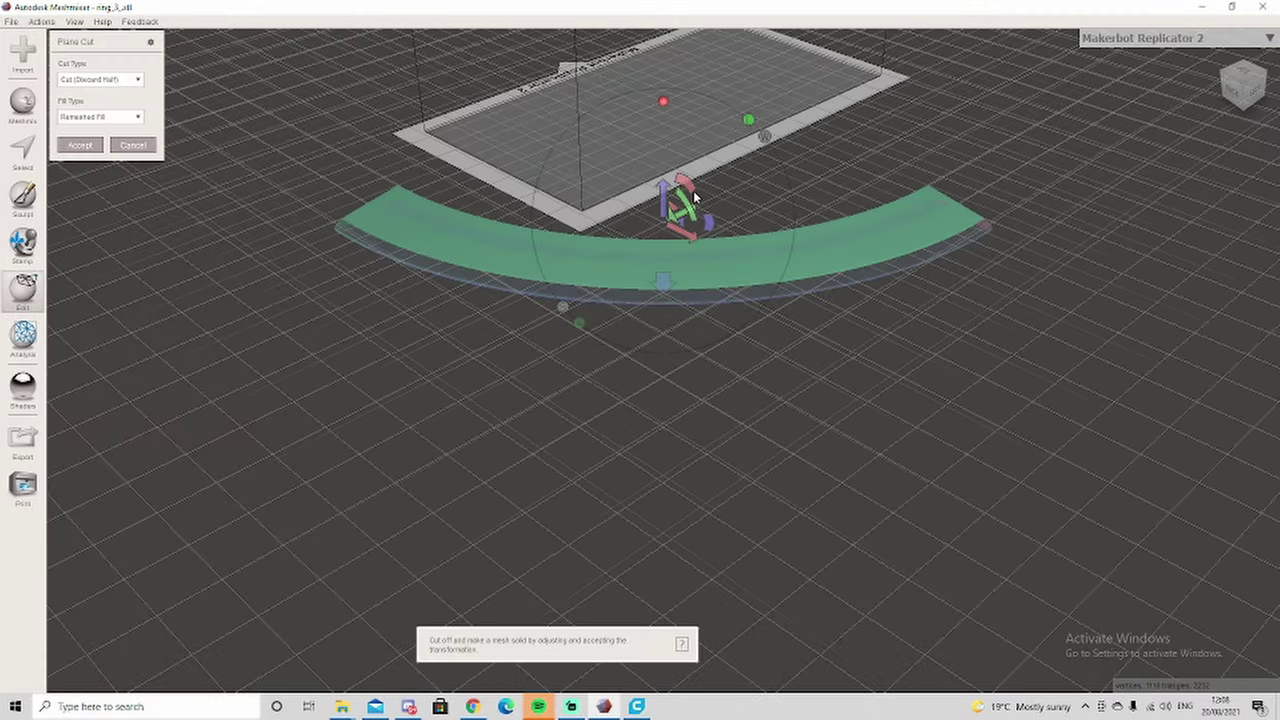
drag(697, 193, 886, 482)
drag(682, 262, 724, 219)
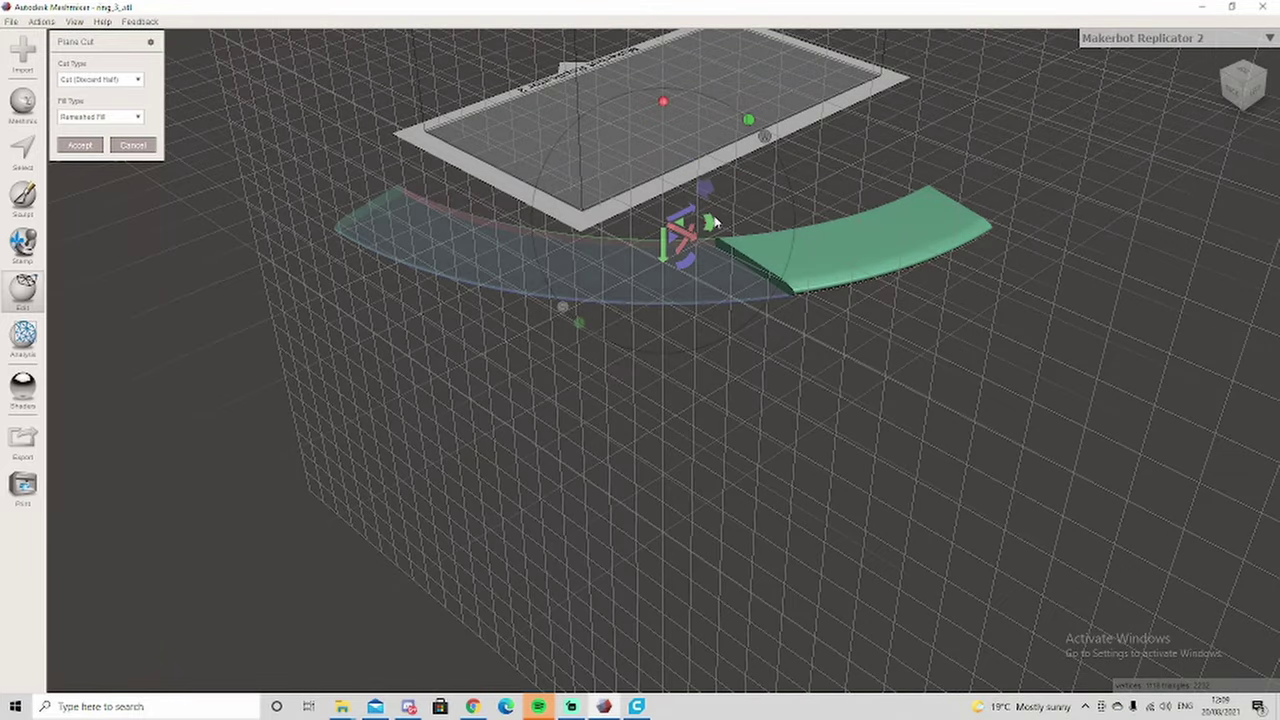
drag(711, 223, 748, 253)
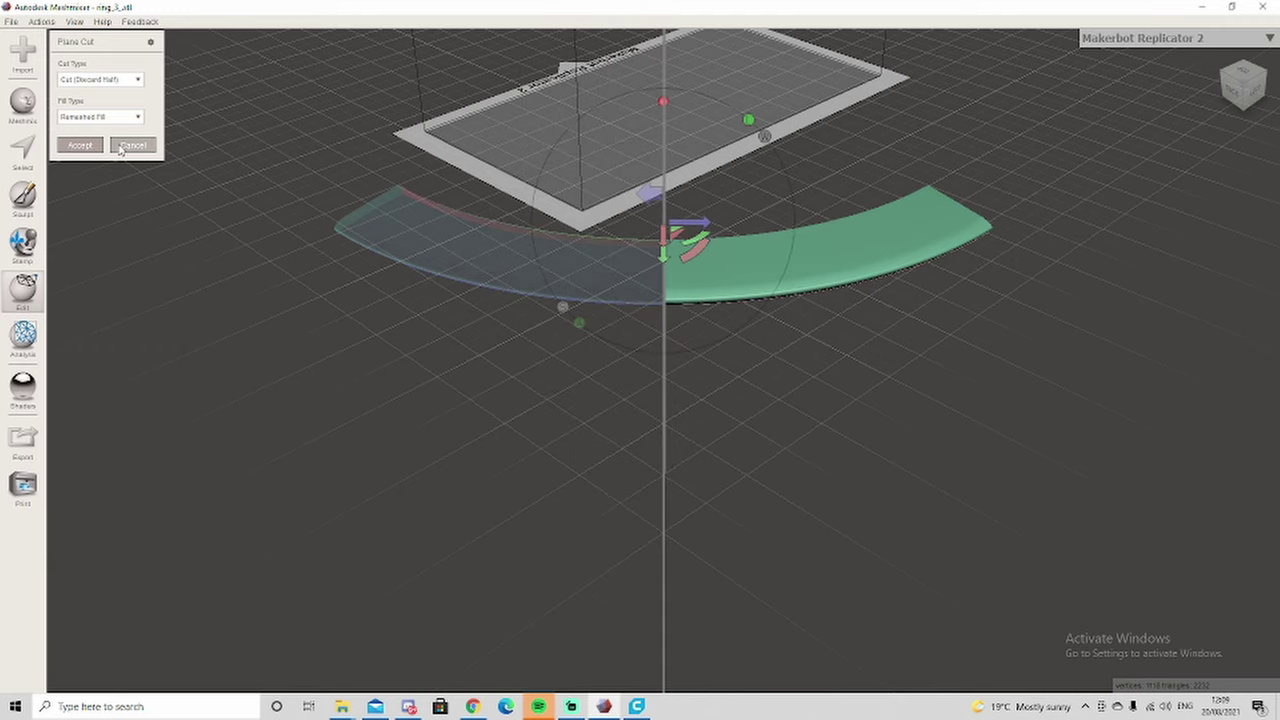
Apply the cut, keeping one half of the arc, and rotate the piece more upright
click(80, 146)
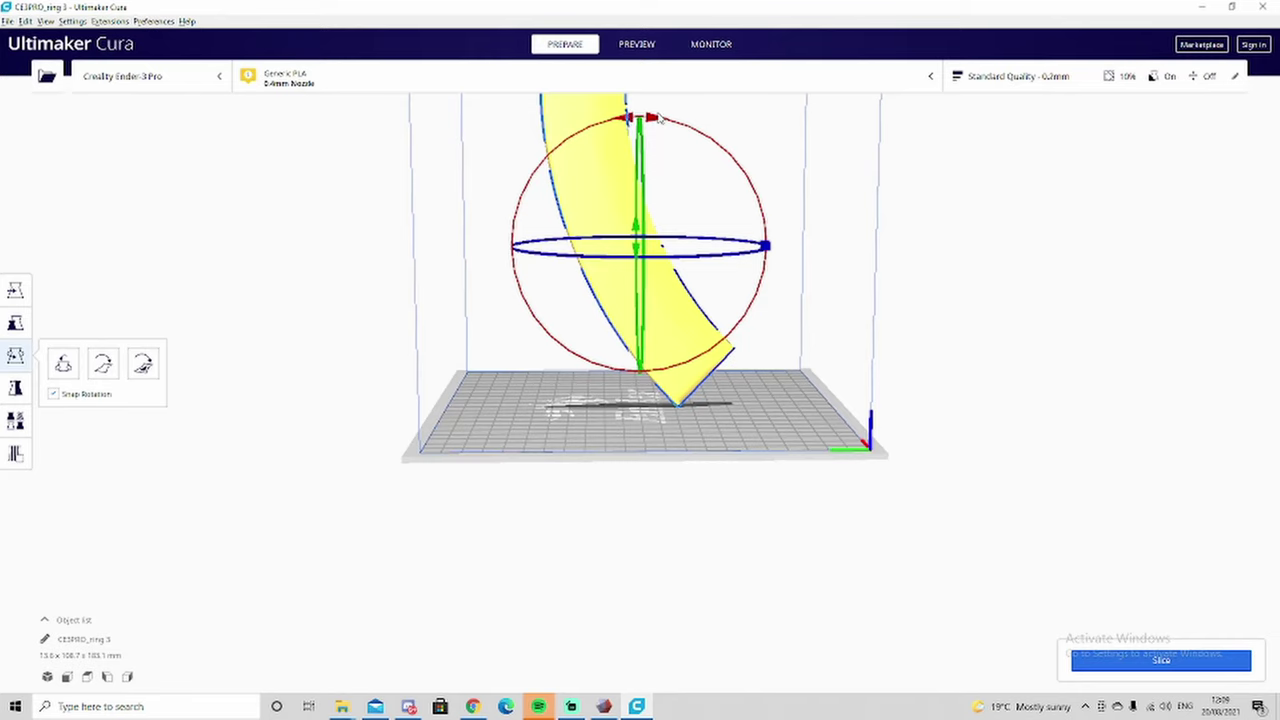
drag(760, 228, 768, 176)
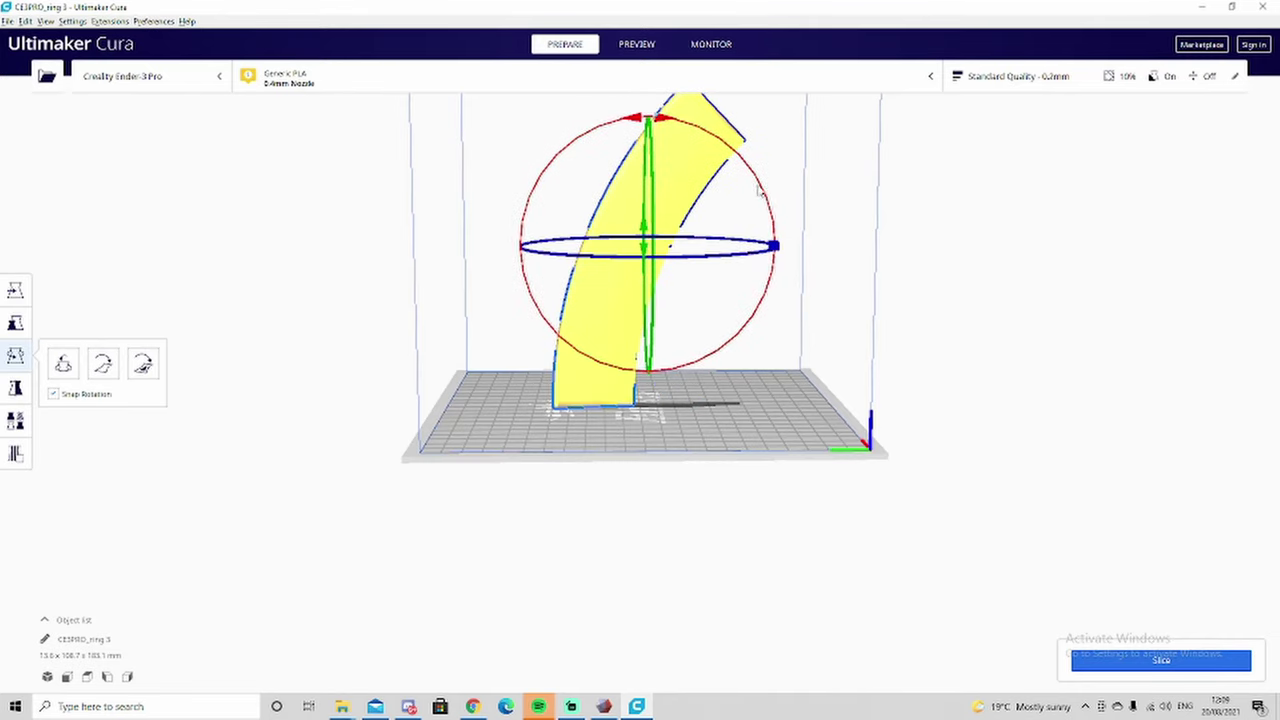
click(935, 327)
right_drag(628, 515, 600, 509)
click(623, 351)
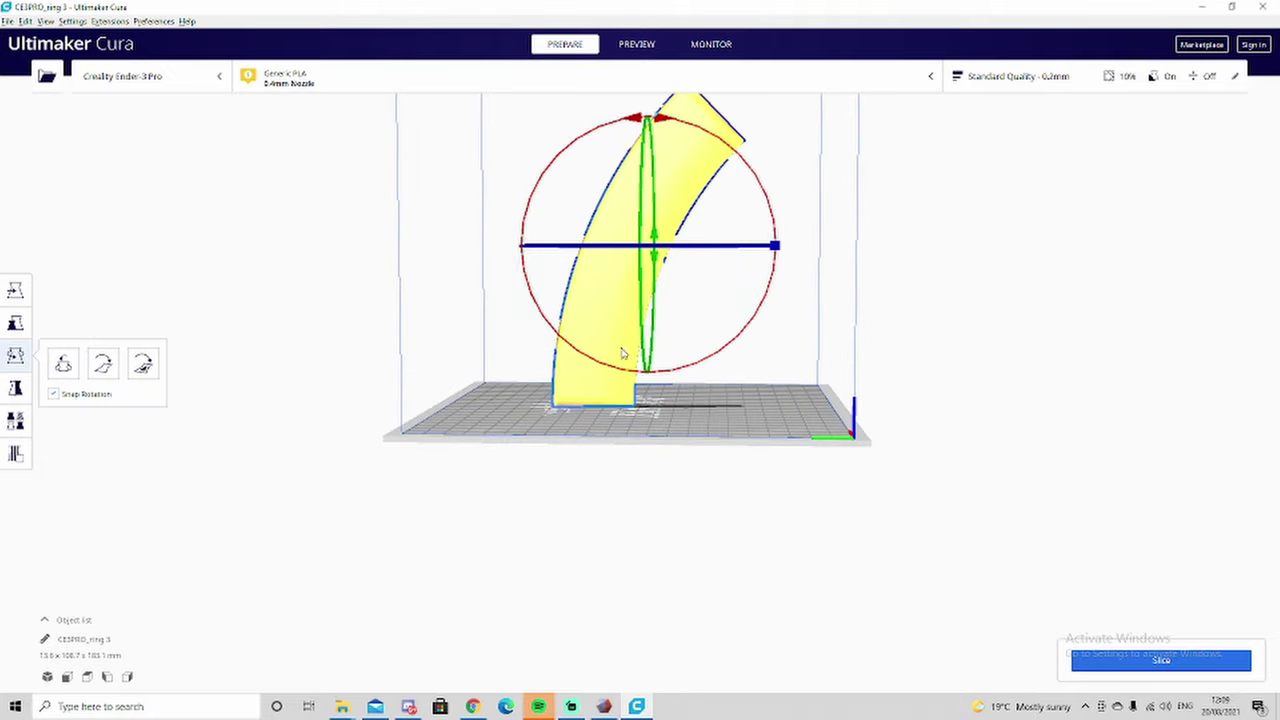
With rotation snapping turned off, tilt the ring piece freely to stand upright
click(53, 394)
drag(657, 122, 662, 120)
click(1010, 225)
right_drag(625, 410, 573, 486)
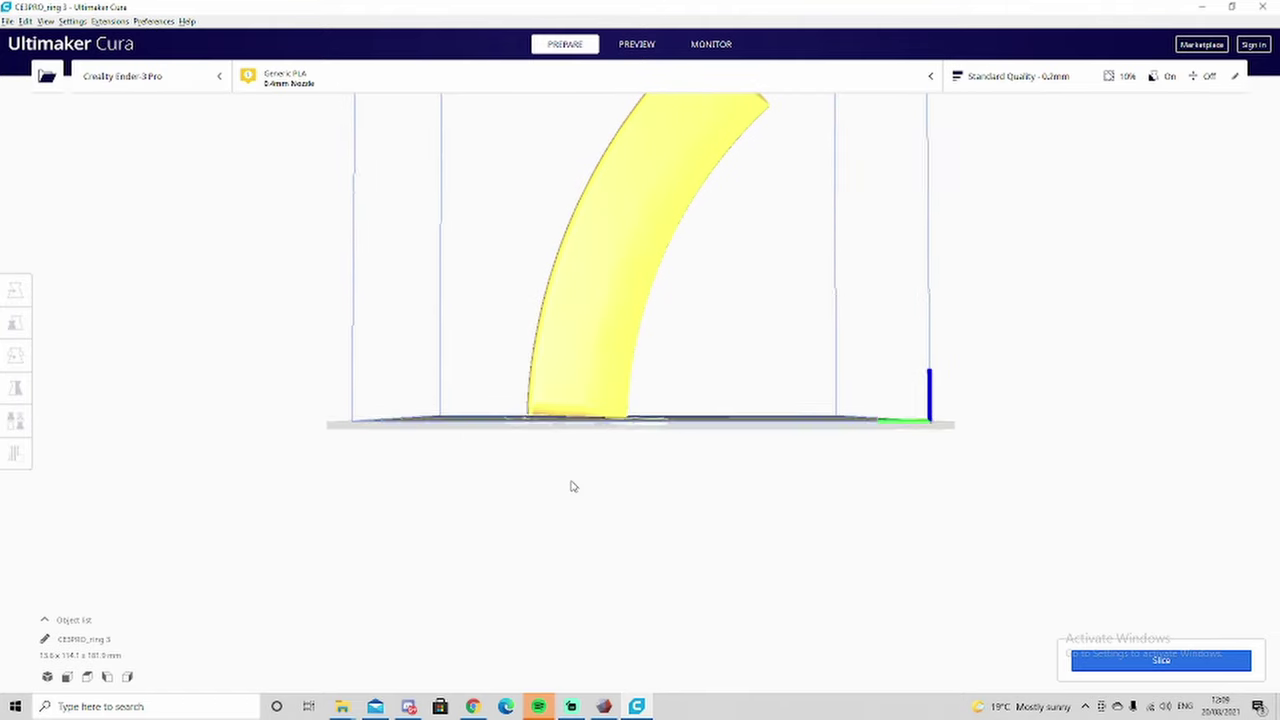
click(597, 354)
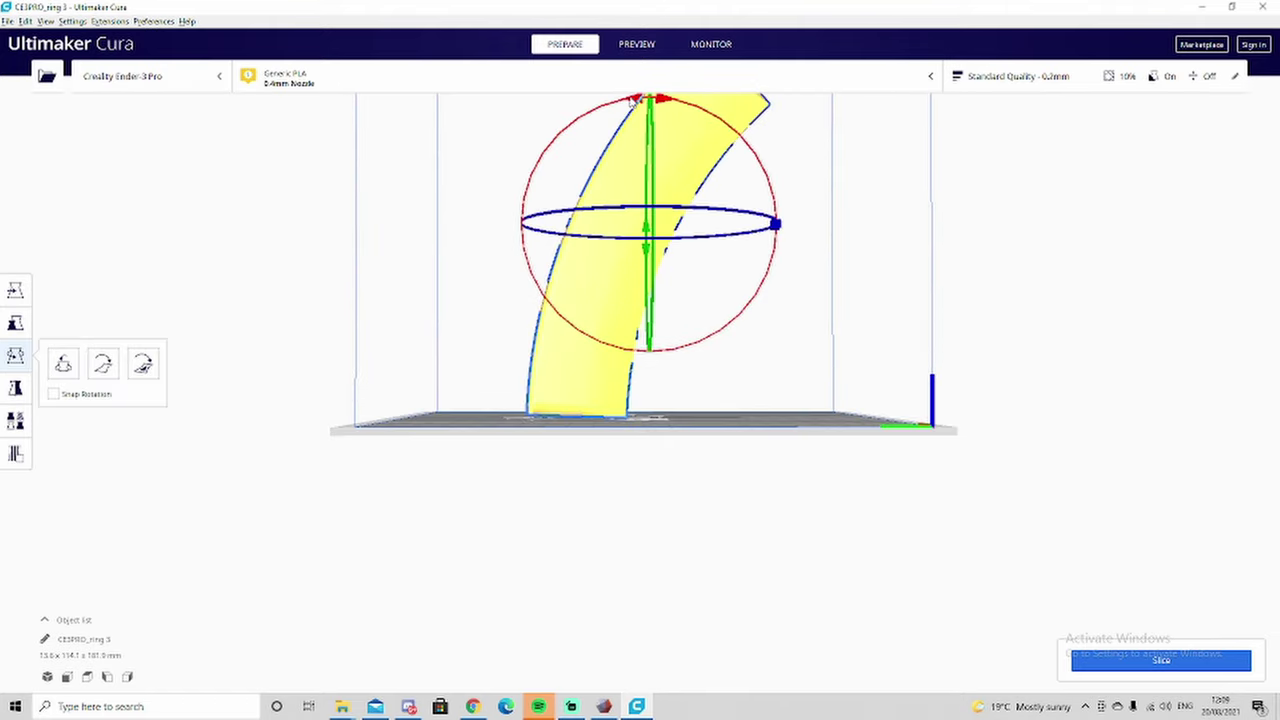
drag(633, 100, 646, 157)
click(617, 490)
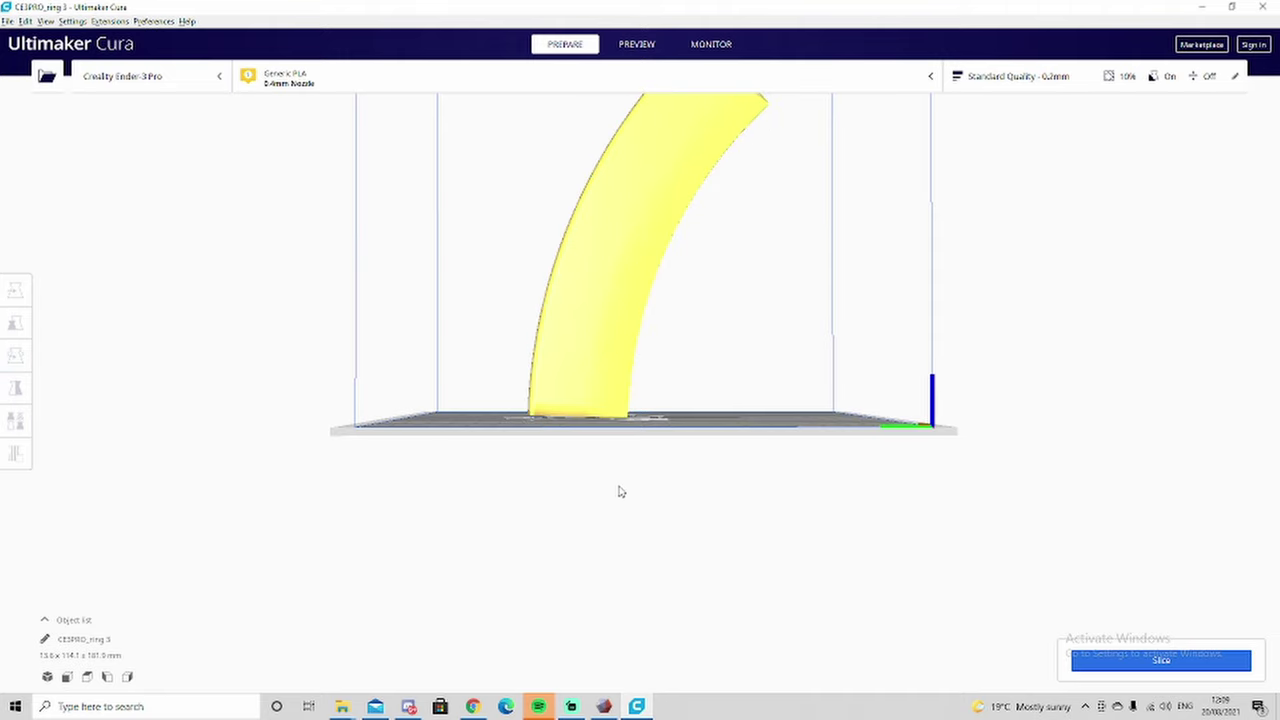
Fine-tune the ring piece's slight lean on the build plate
scroll(587, 490, up, 5)
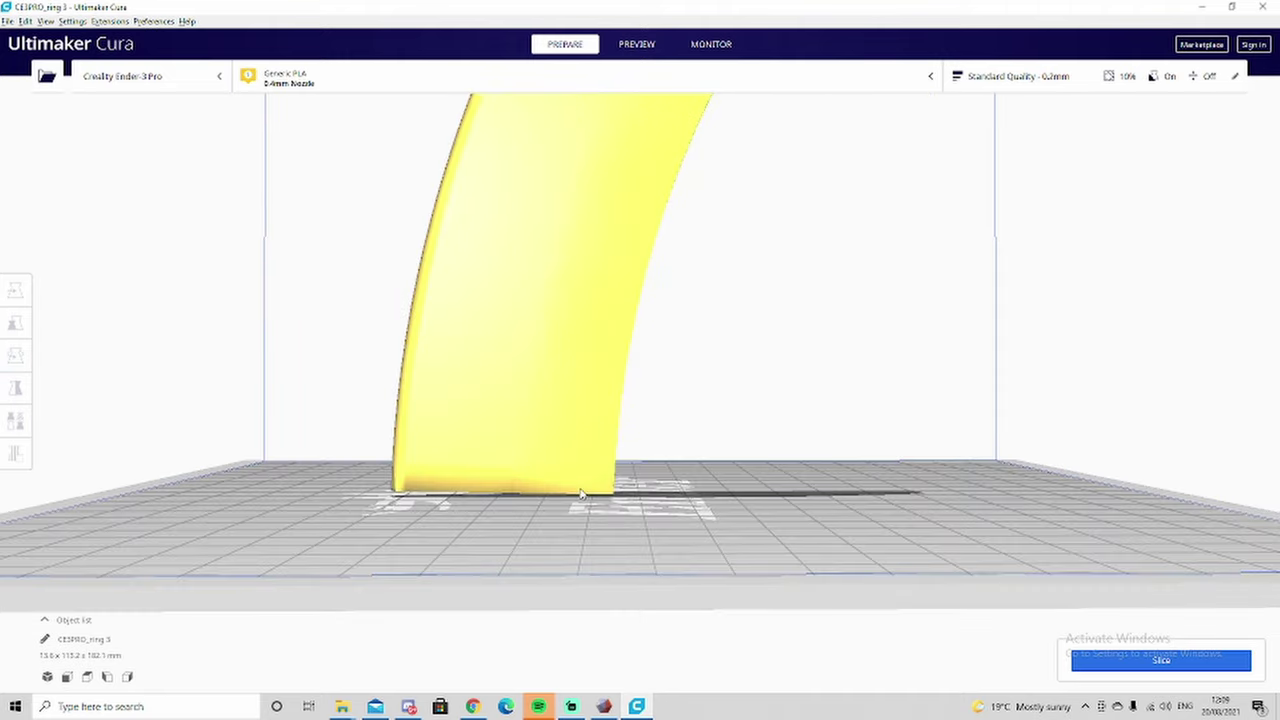
click(495, 373)
scroll(552, 240, down, 5)
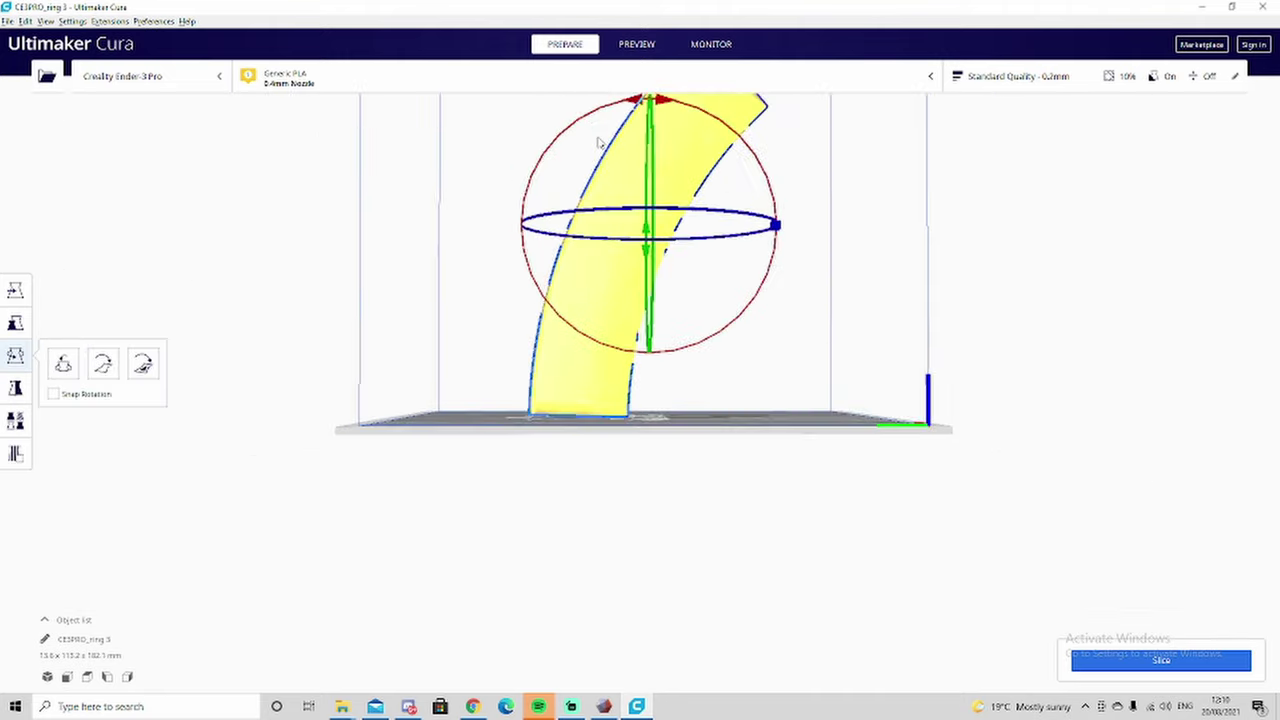
drag(630, 115, 640, 166)
click(605, 490)
scroll(603, 490, up, 3)
scroll(603, 491, up, 3)
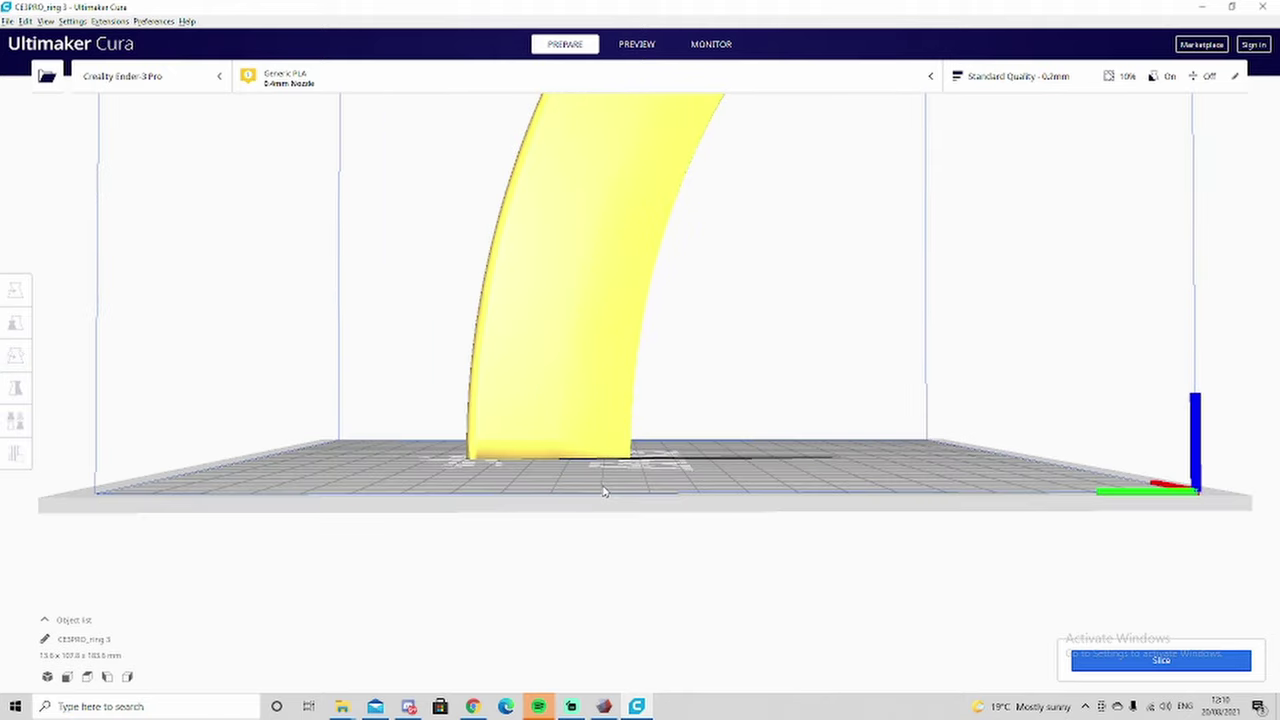
scroll(603, 491, down, 5)
click(663, 130)
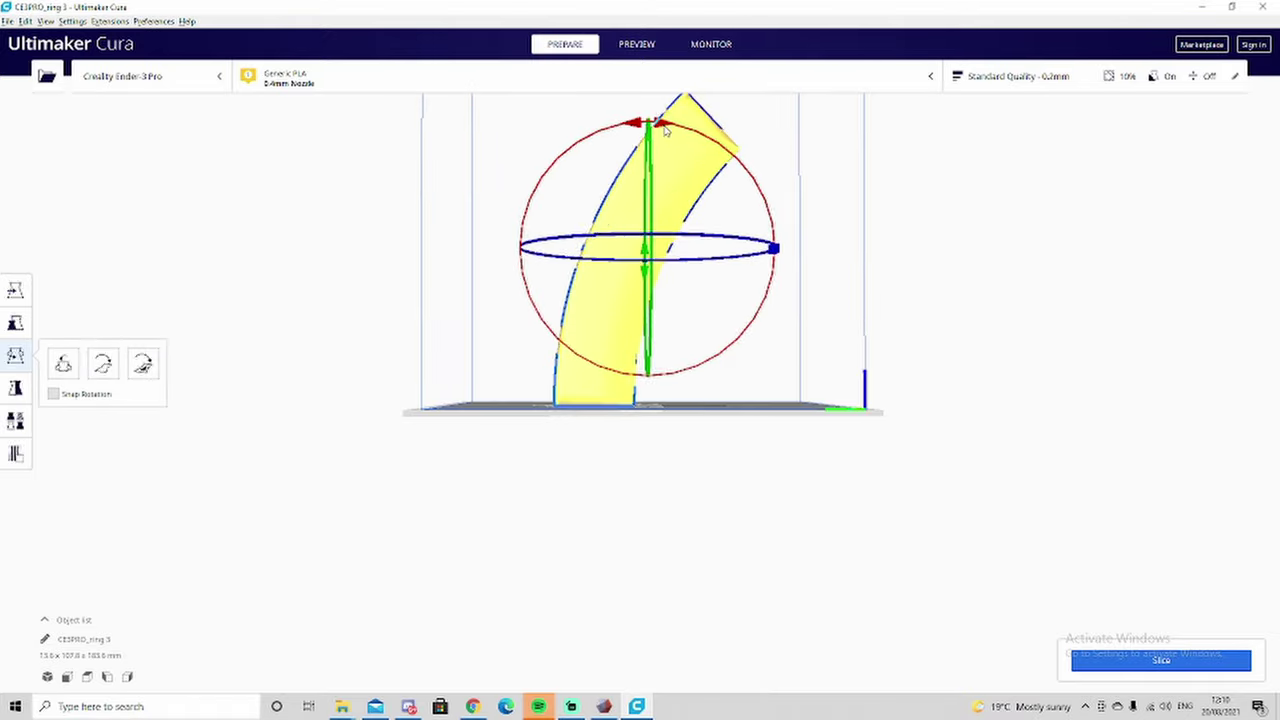
click(629, 506)
scroll(618, 517, up, 3)
scroll(618, 517, down, 4)
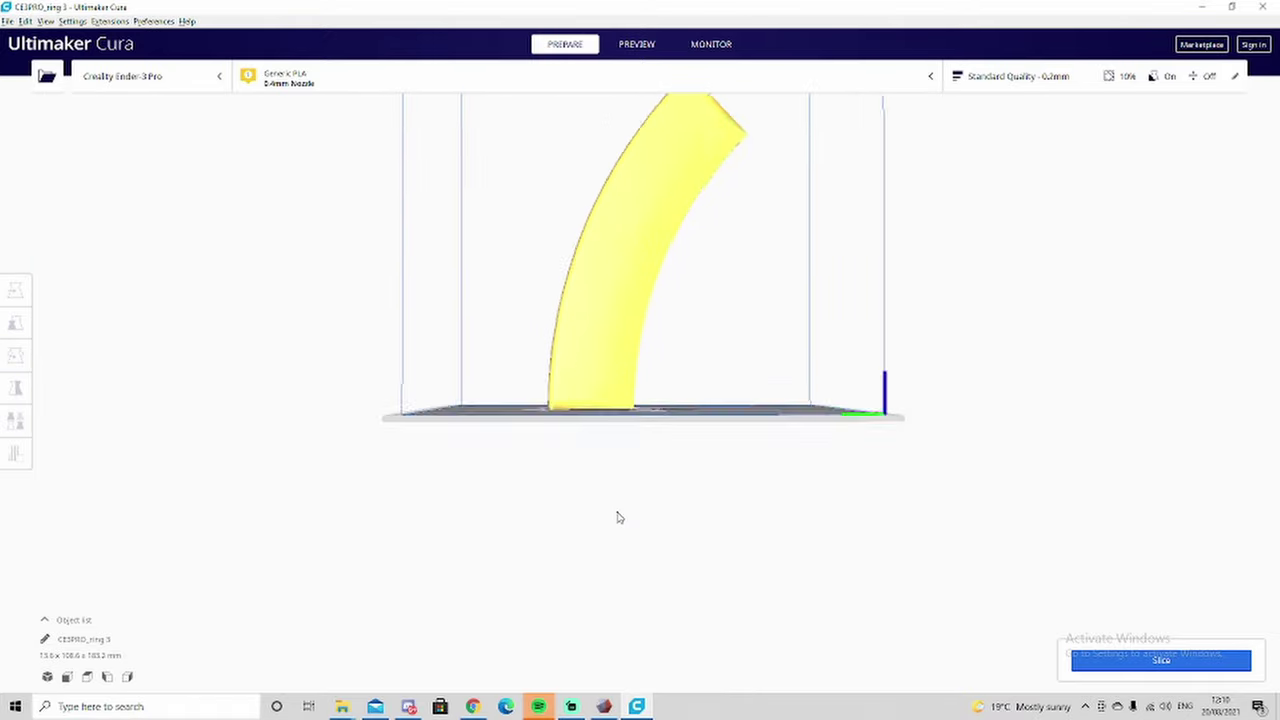
Slice the ring piece and enter 'ring 3' as the G-code file name
click(1083, 660)
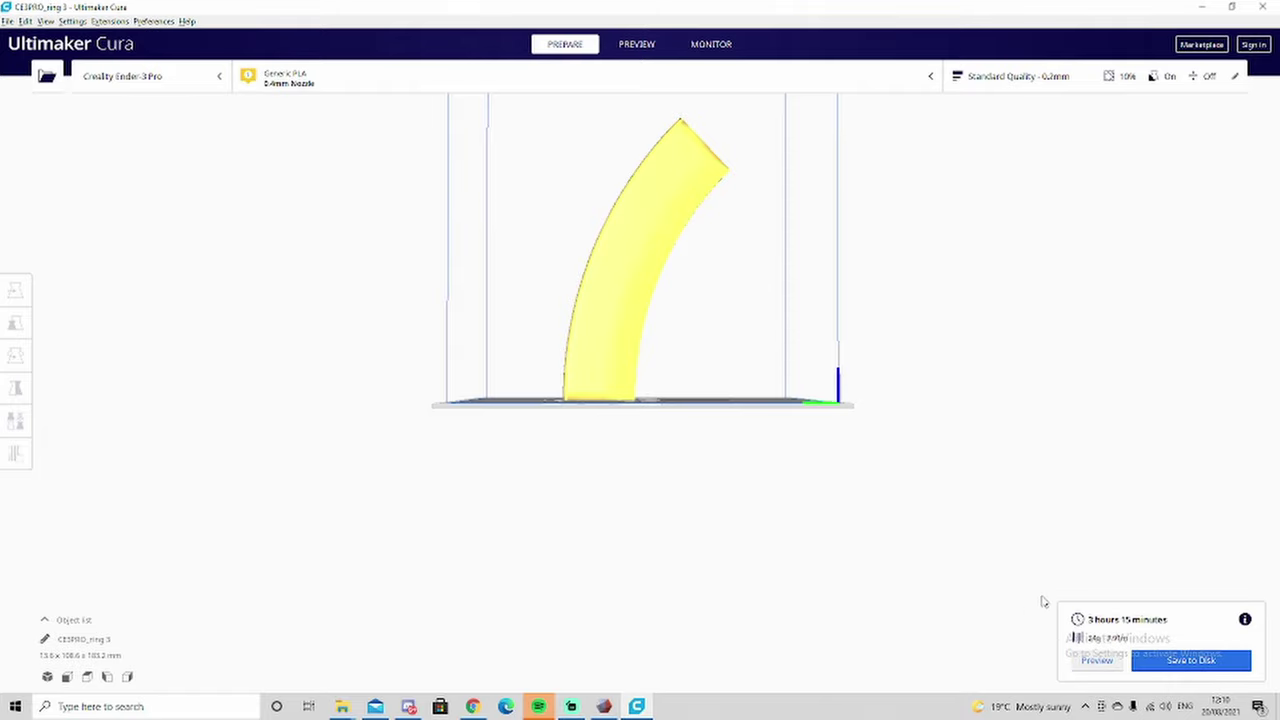
mouse_move(1246, 621)
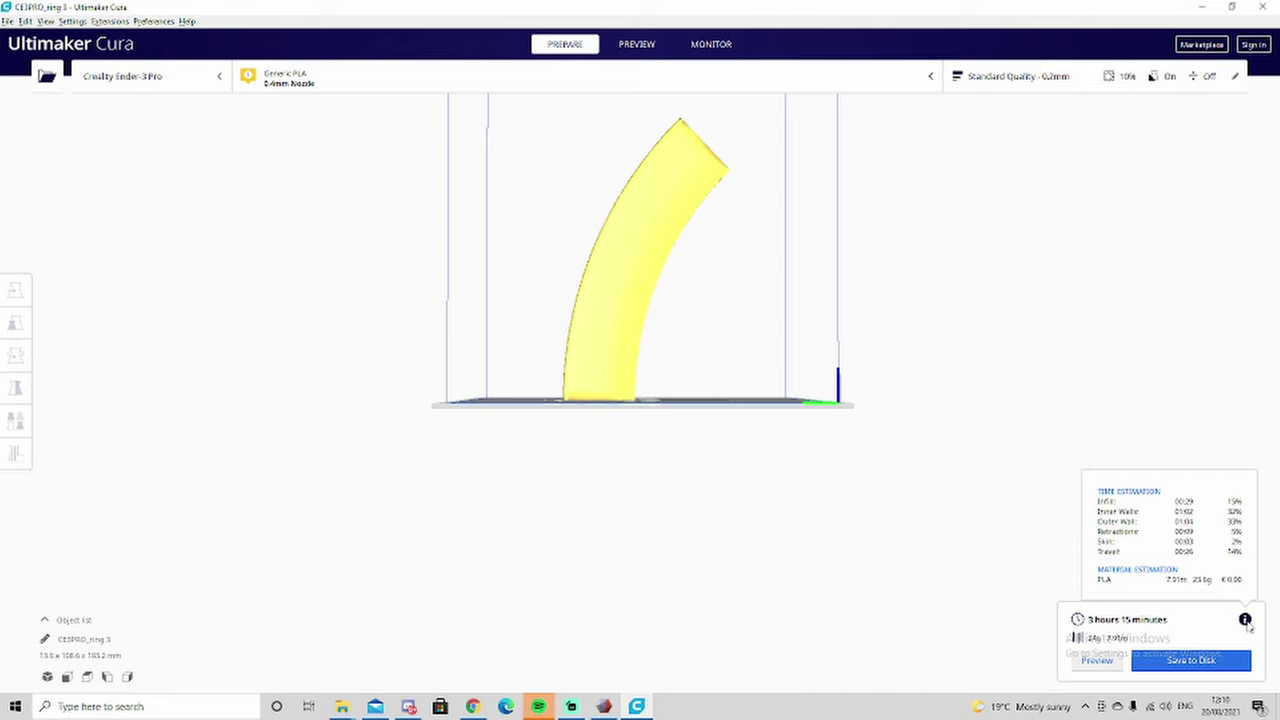
click(1203, 663)
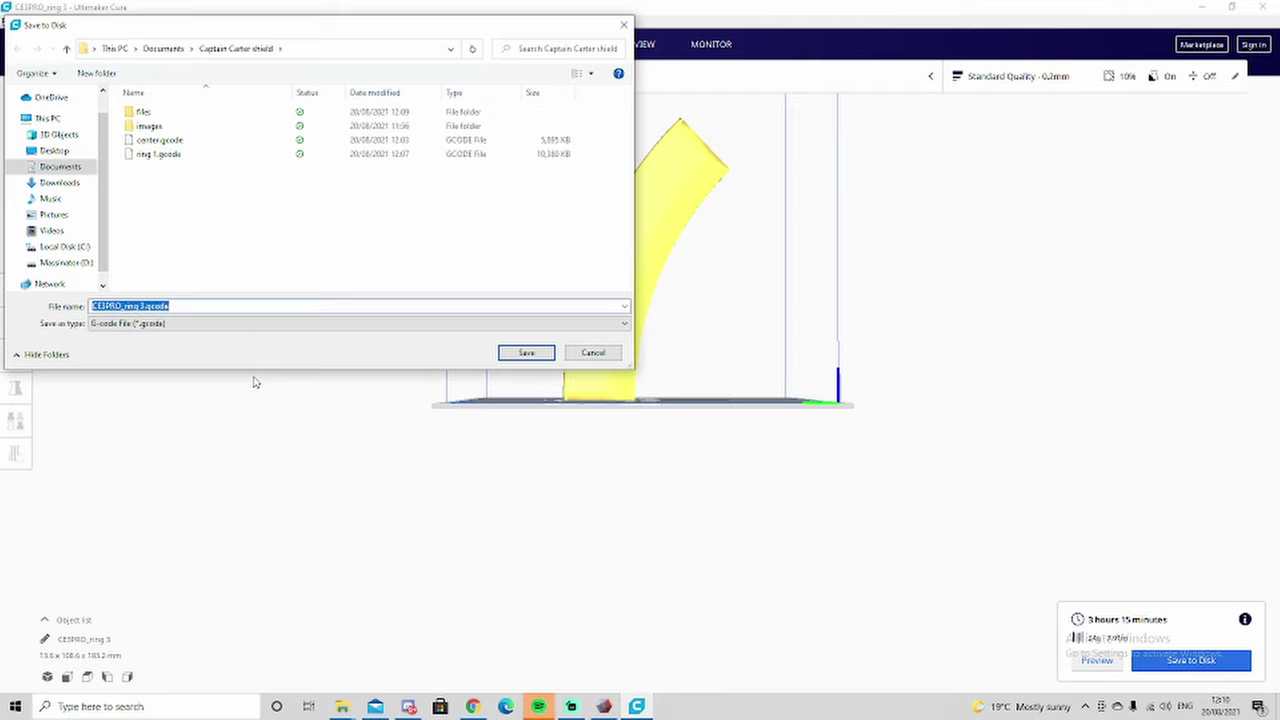
text(ring)
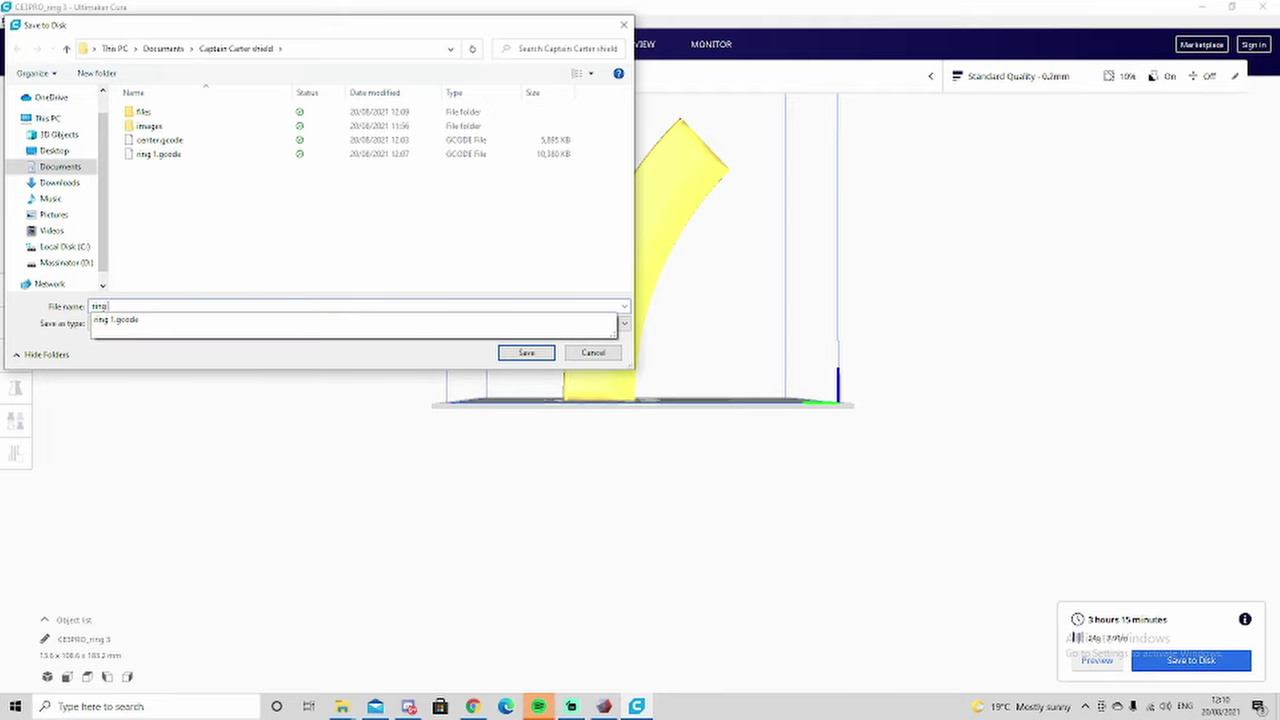
text( 3)
Confirm saving ring 3.gcode into the Captain Carter shield folder
click(519, 354)
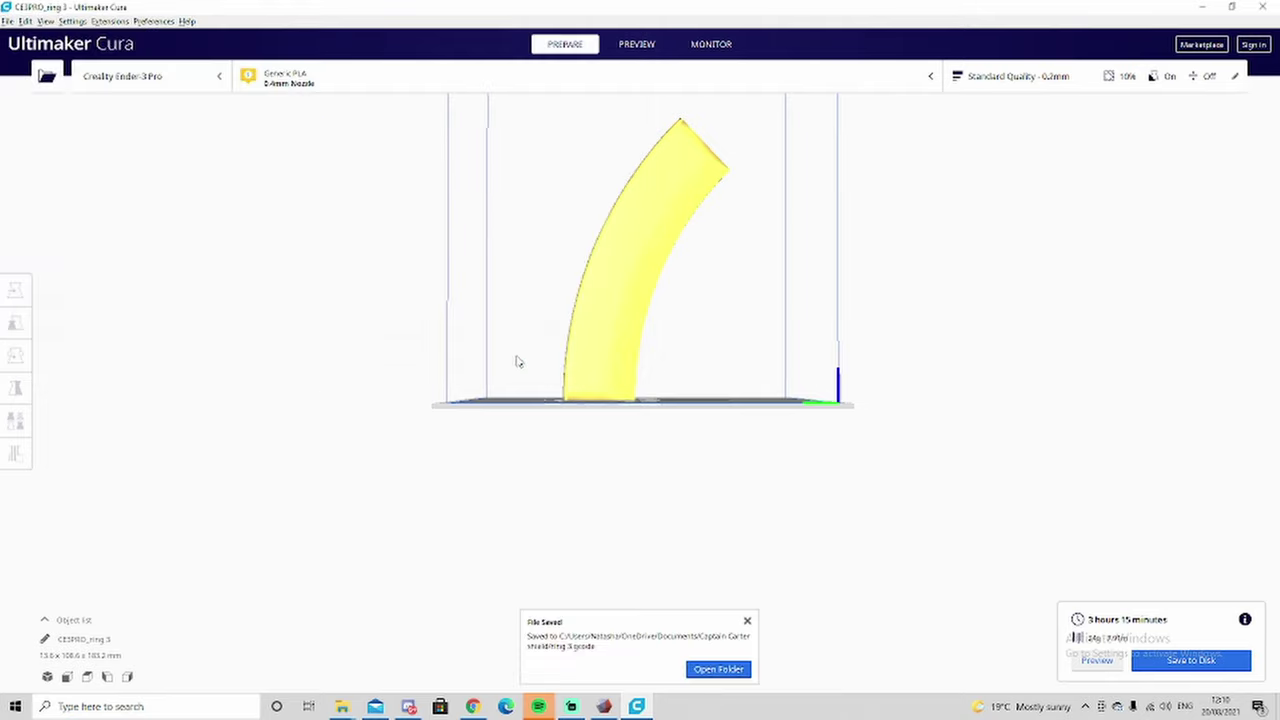